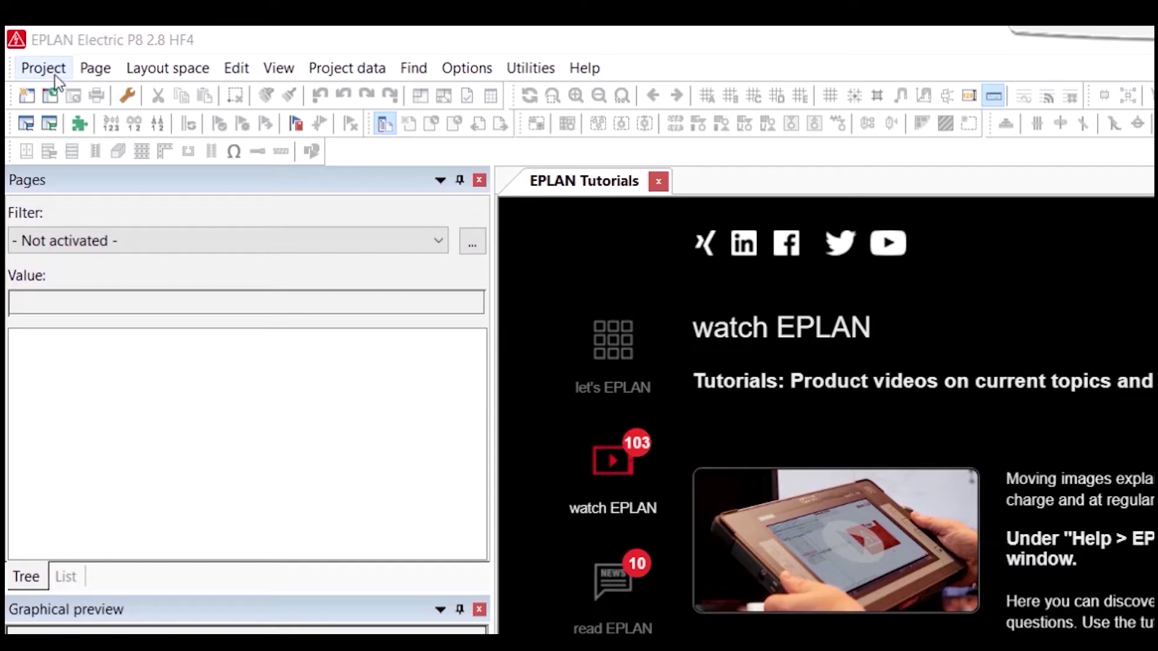
Step: Create project Demo_Project from the NFPA_TRAINING_SAMPLE_BAS001 template
{"action": "left_click", "coordinate": [56, 72]}
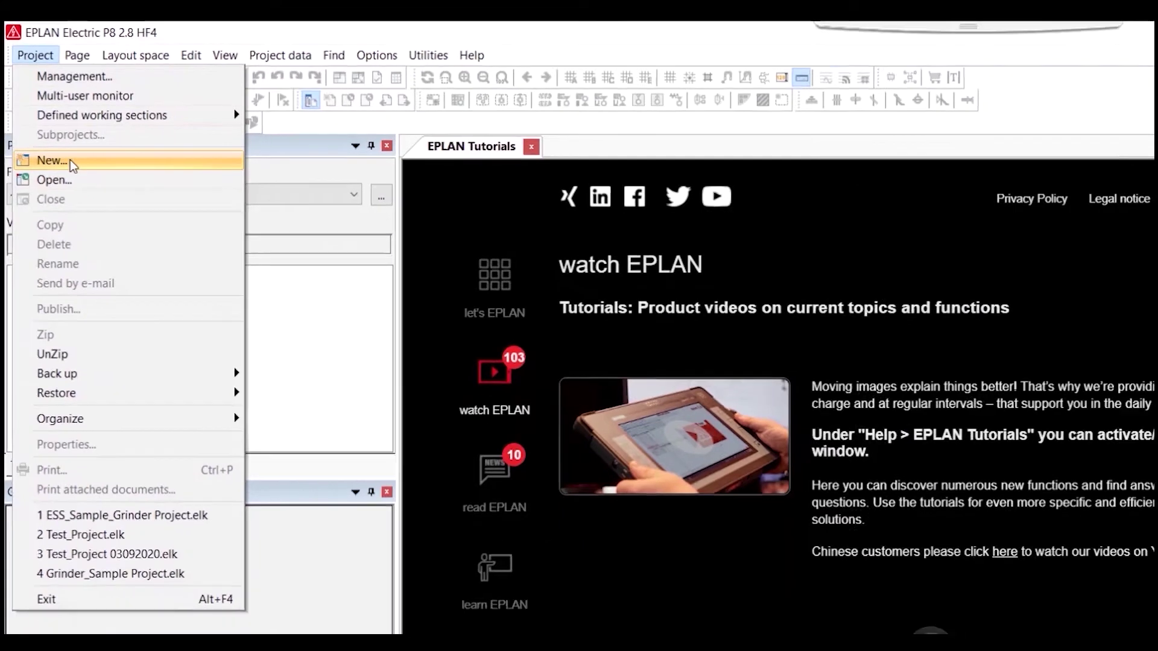
{"action": "left_click", "coordinate": [94, 193]}
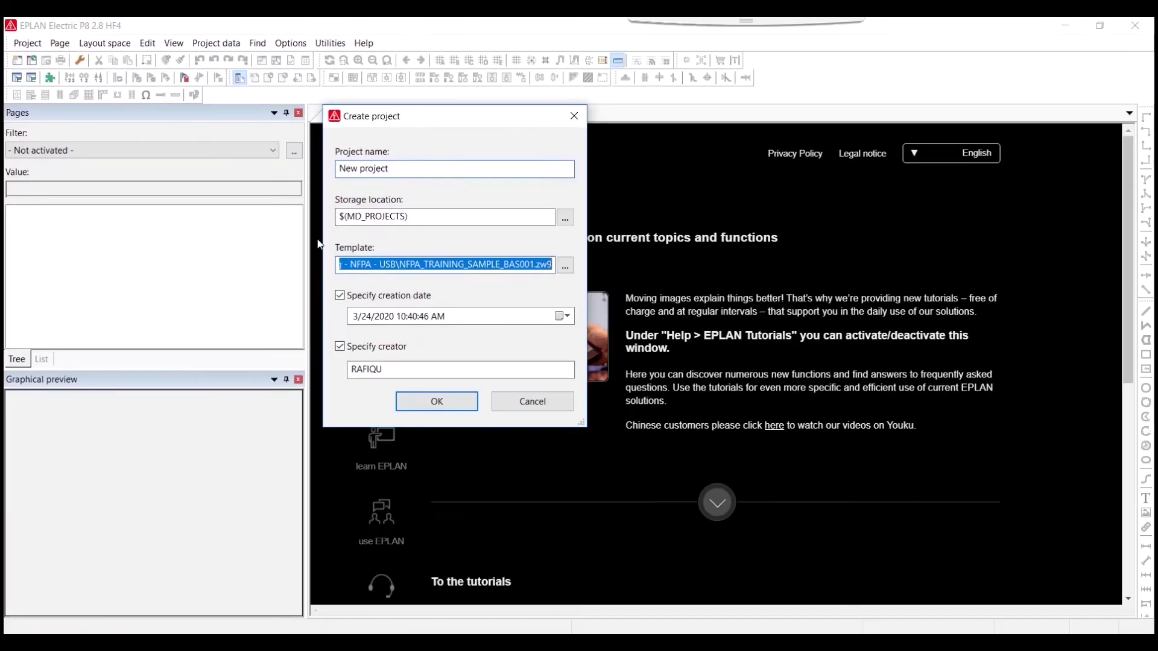
{"action": "left_click", "coordinate": [436, 168]}
{"action": "key", "text": "ctrl+a"}
{"action": "key", "text": "BackSpace"}
{"action": "type", "text": "Demo"}
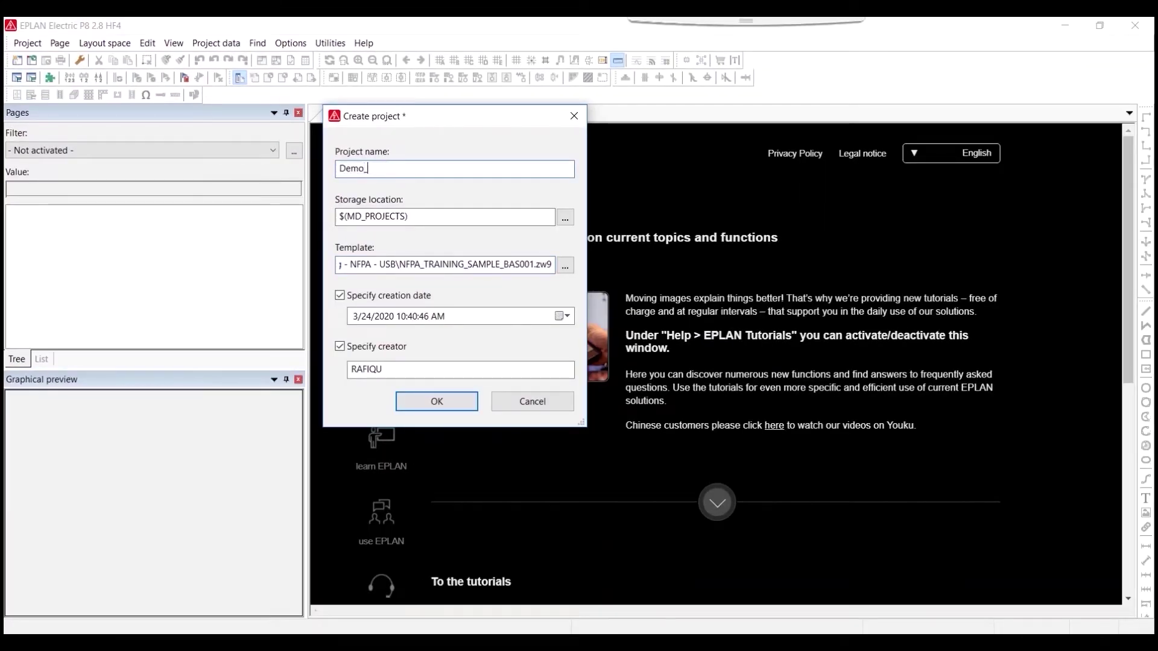
{"action": "type", "text": "_Project"}
{"action": "left_click", "coordinate": [565, 265]}
{"action": "left_click", "coordinate": [459, 223]}
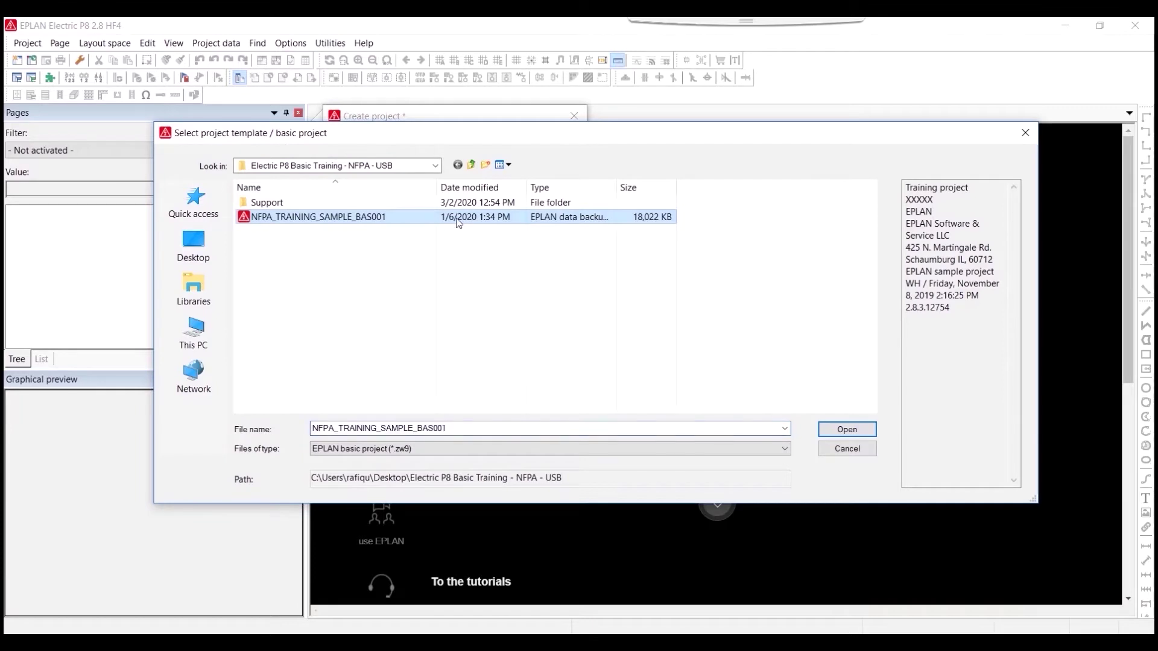
{"action": "left_click", "coordinate": [854, 434]}
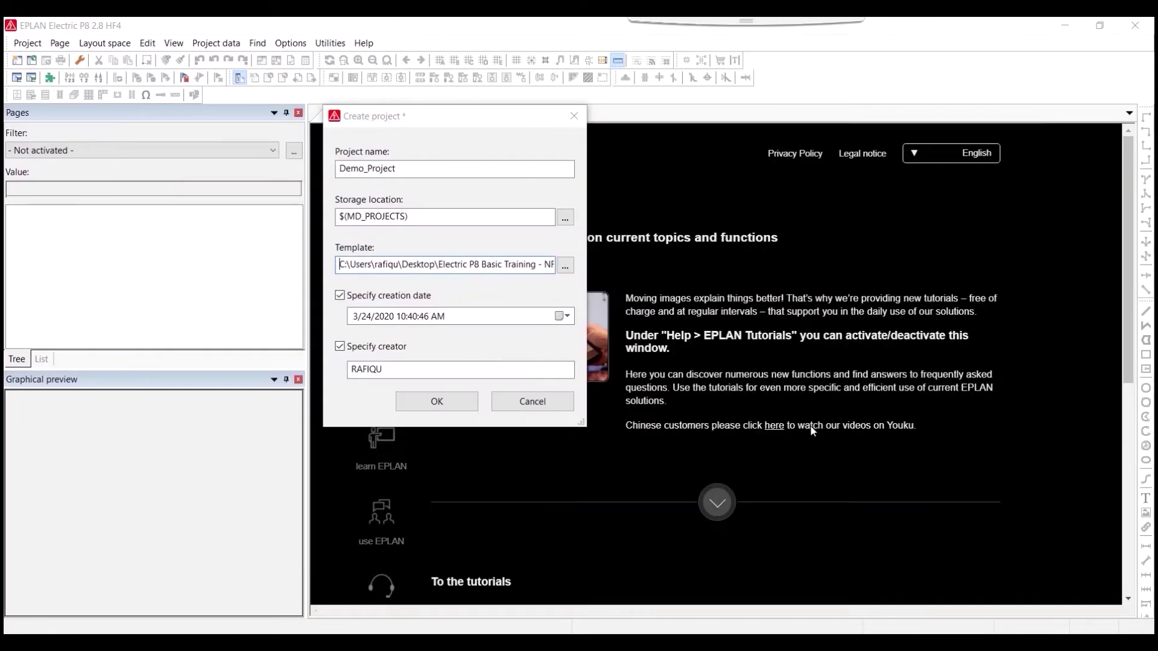
{"action": "left_click", "coordinate": [422, 400]}
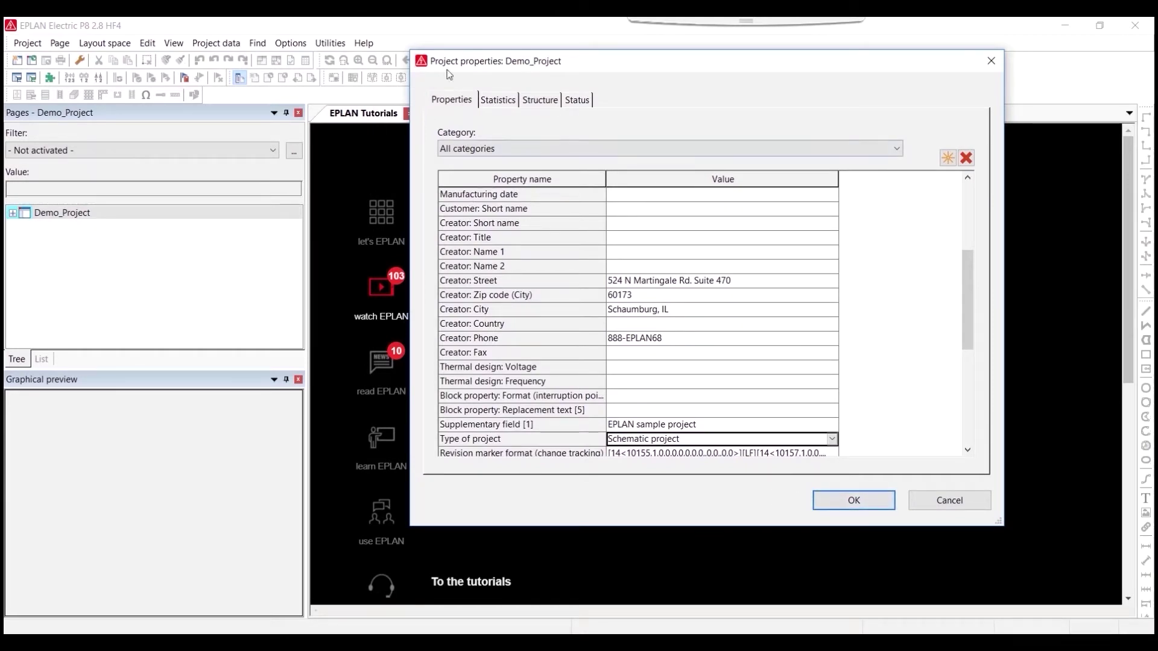
Step: Accept Demo_Project's properties with type of project Schematic project
{"action": "left_click", "coordinate": [852, 500]}
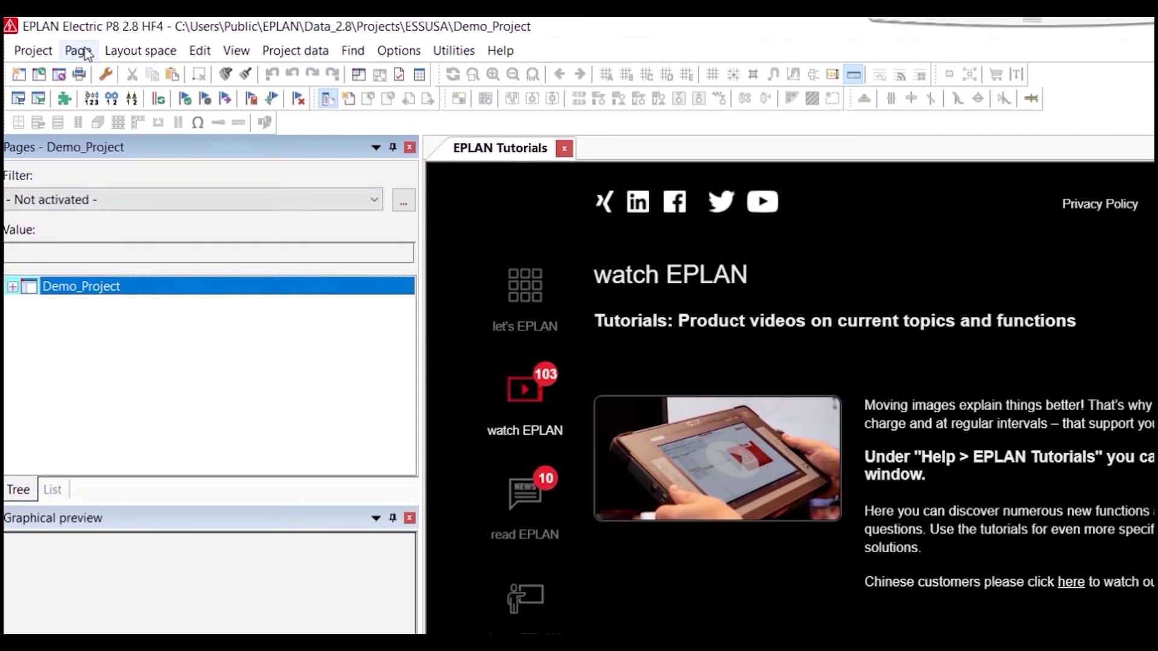
Step: Create multi-line schematic page /01 'Demo_Motoroverload Schematic' using plot frame FN1_003_2
{"action": "left_click", "coordinate": [79, 50]}
{"action": "left_click", "coordinate": [99, 100]}
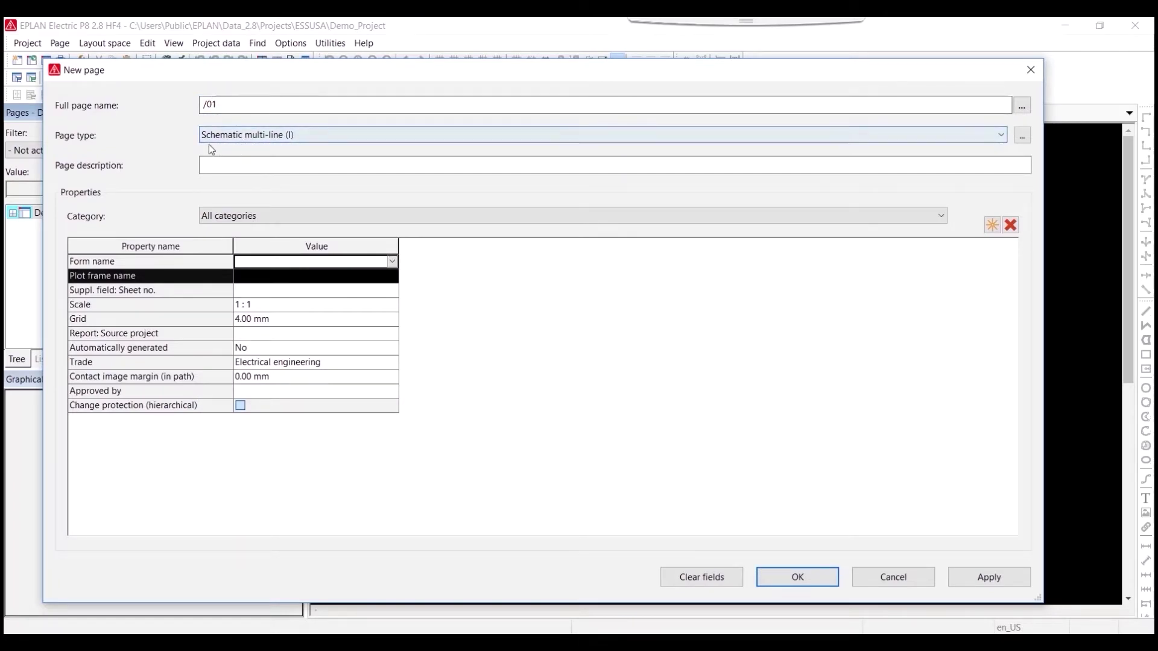
{"action": "left_click", "coordinate": [244, 136]}
{"action": "left_click", "coordinate": [245, 258]}
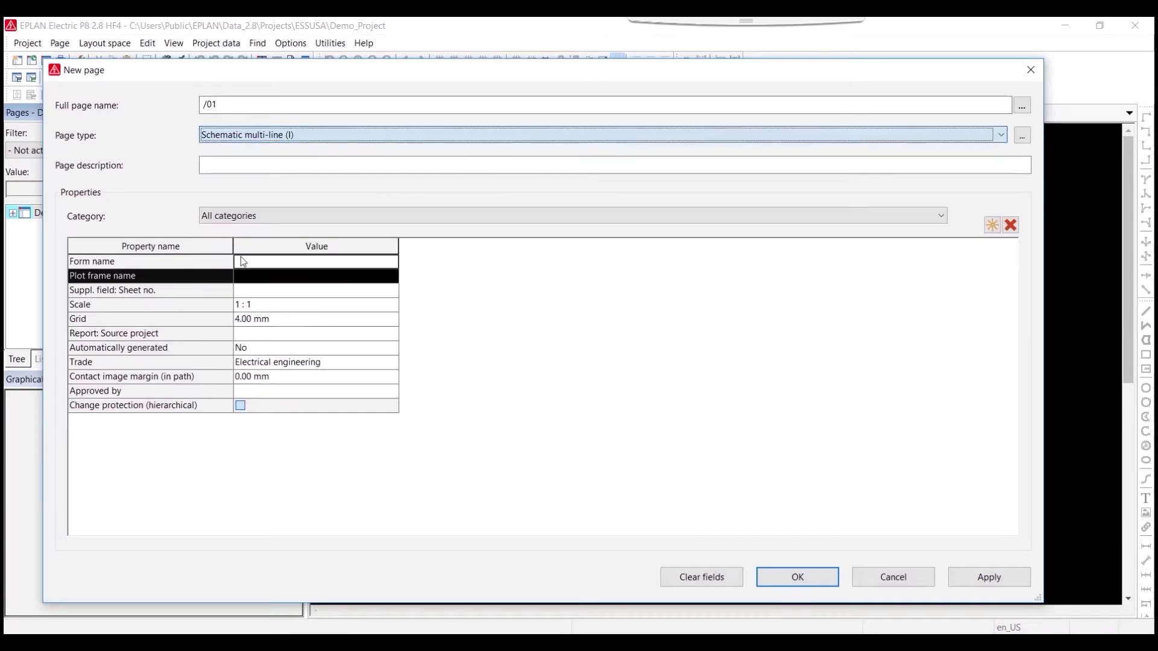
{"action": "left_click", "coordinate": [240, 162]}
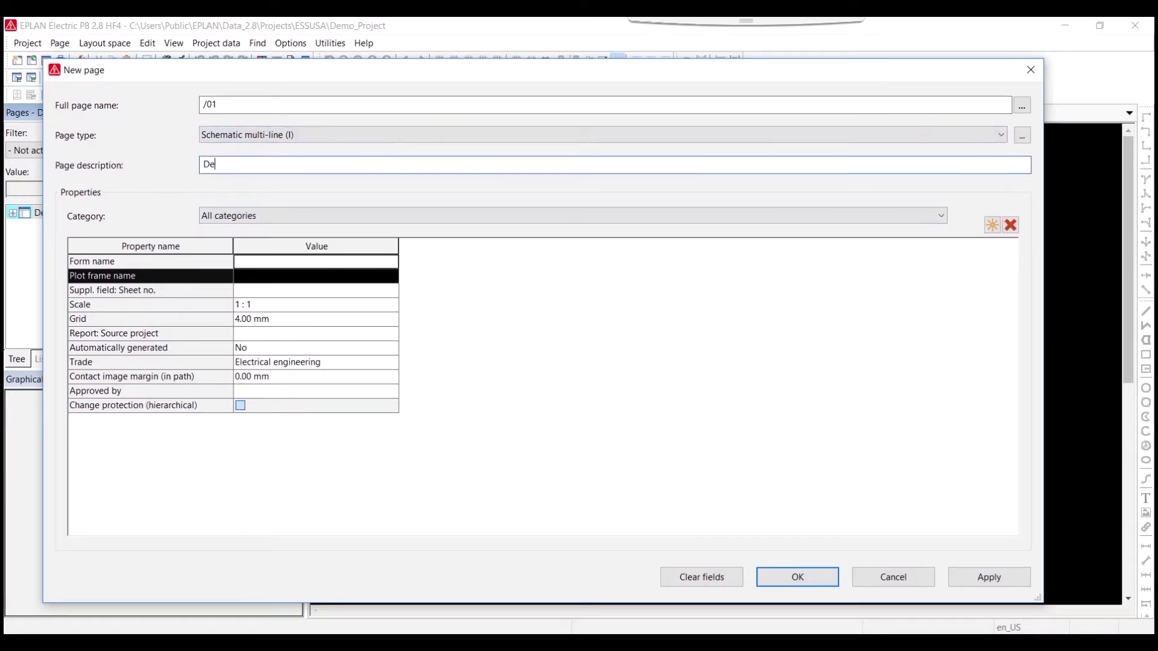
{"action": "type", "text": "Demo_Motoroverload Sch"}
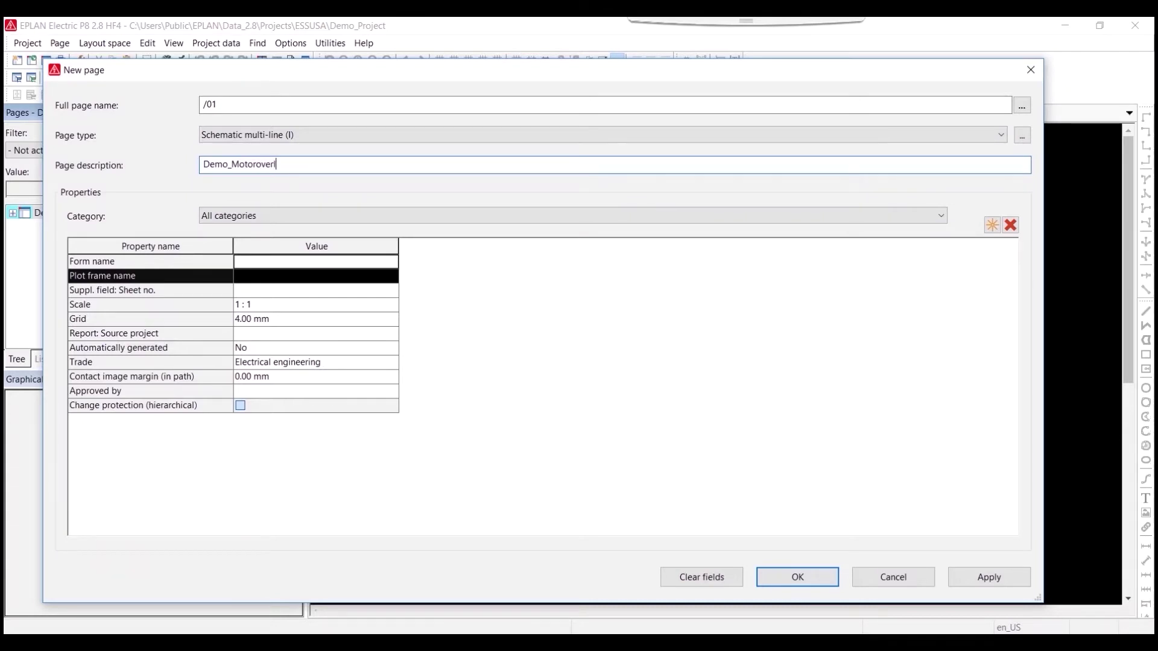
{"action": "type", "text": "ematic"}
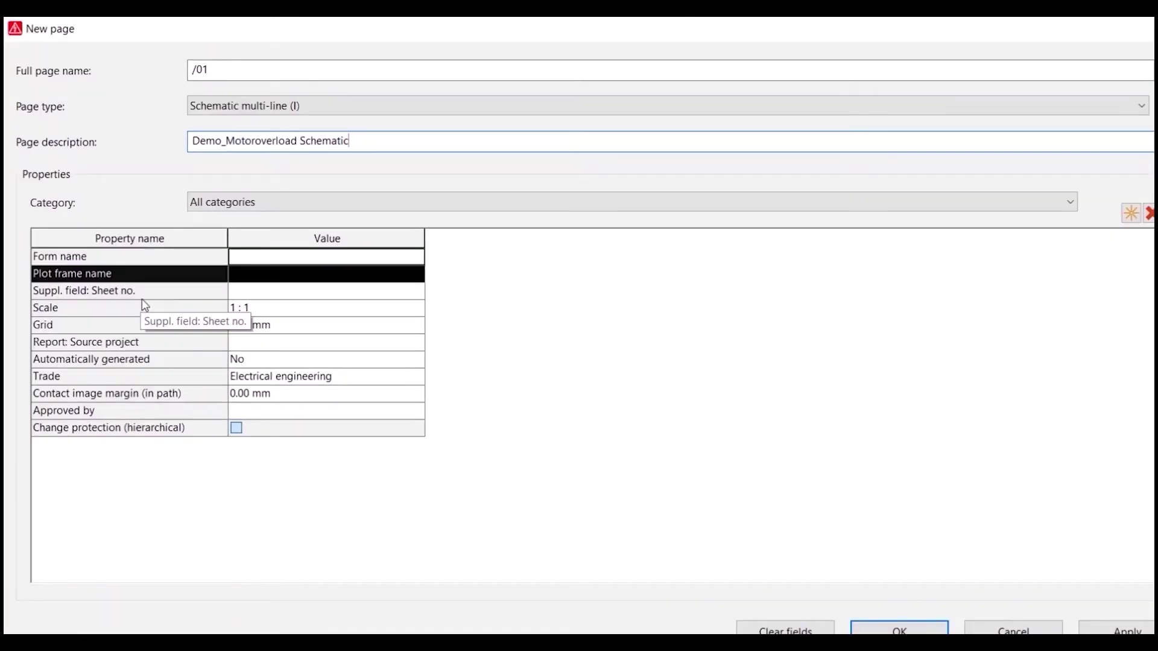
{"action": "left_click", "coordinate": [303, 274]}
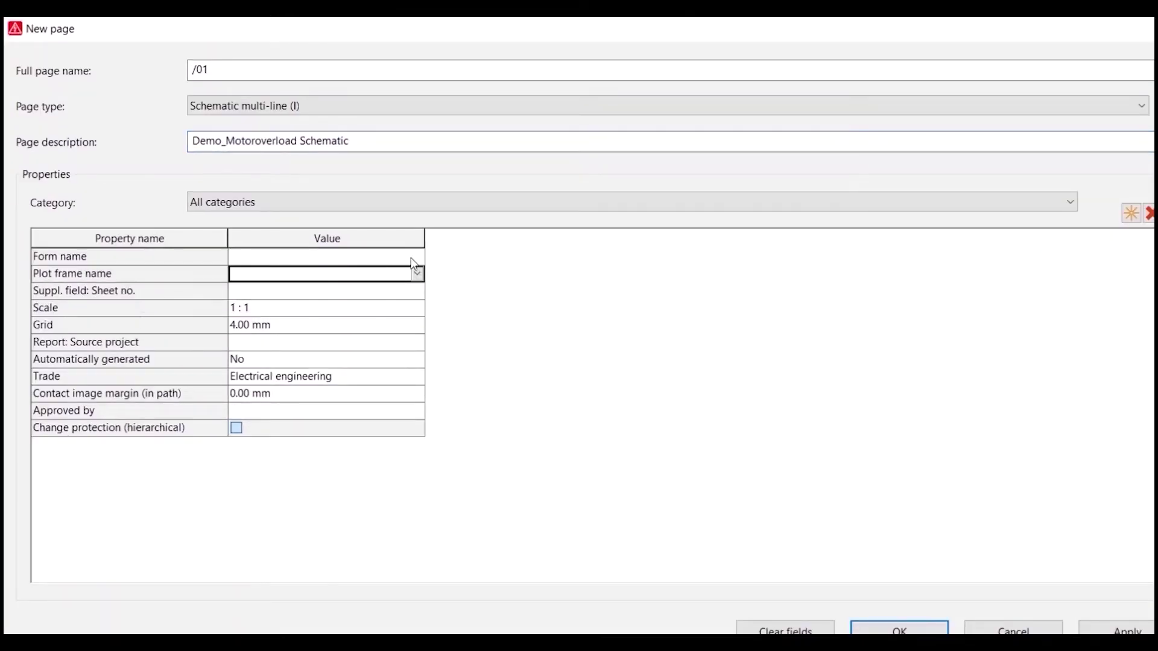
{"action": "left_click", "coordinate": [417, 274]}
{"action": "left_click", "coordinate": [288, 348]}
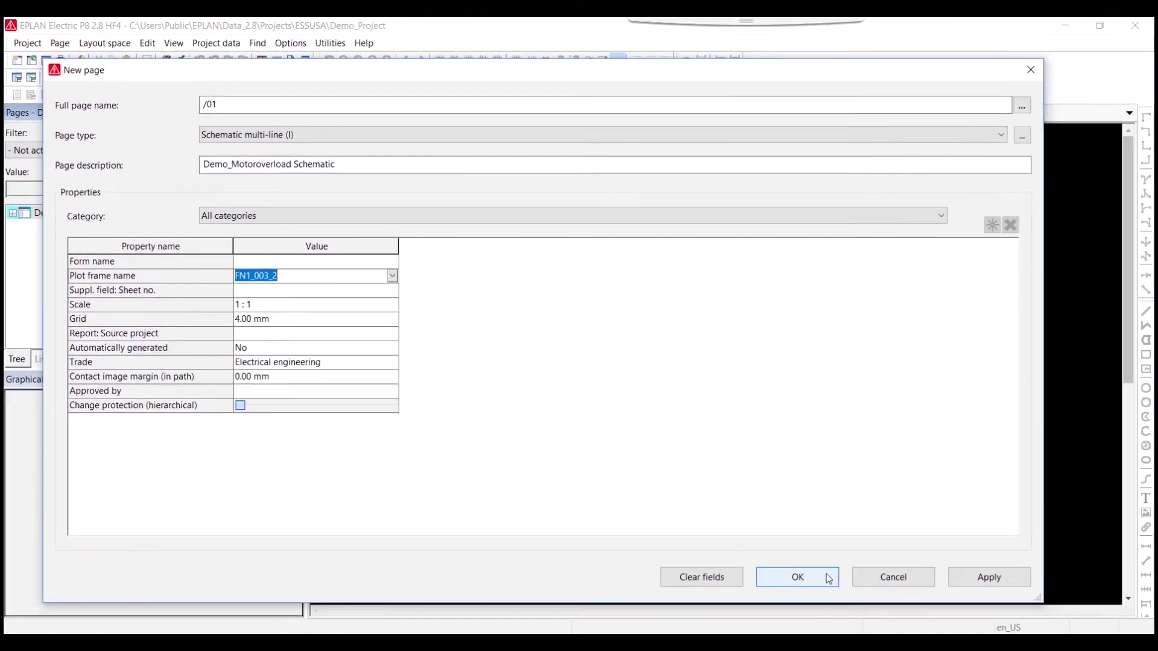
{"action": "left_click", "coordinate": [797, 577]}
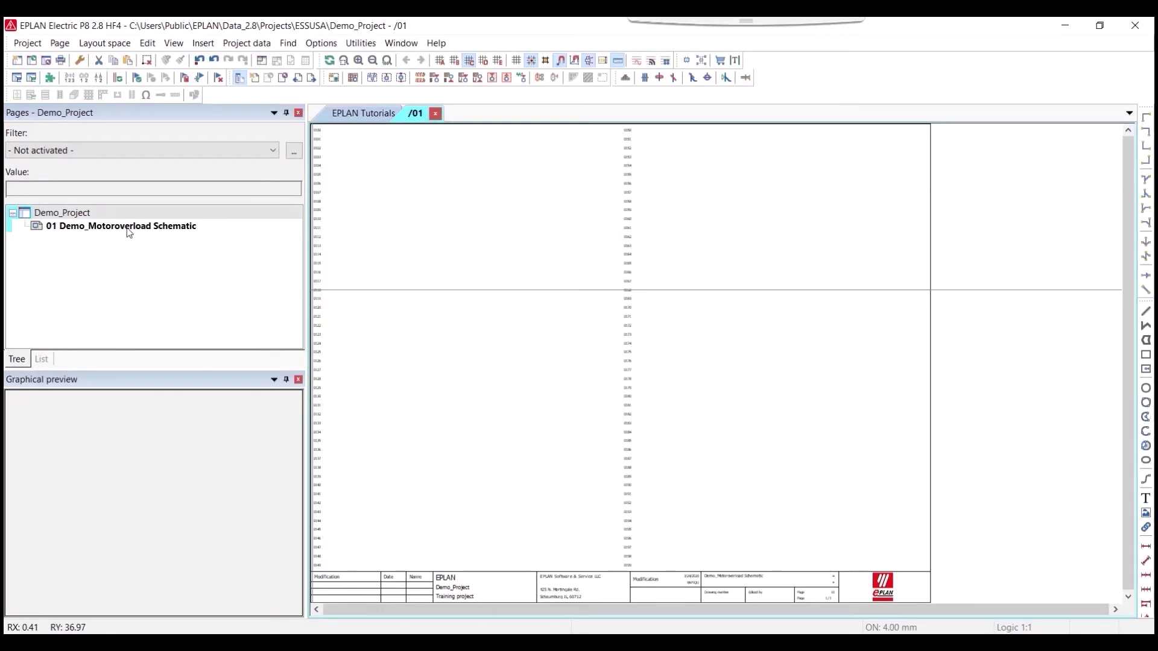
Step: Select page /01 Demo_Motoroverload Schematic in the Pages tree and bring up the Insert menu
{"action": "left_click", "coordinate": [123, 231]}
{"action": "left_click", "coordinate": [63, 212]}
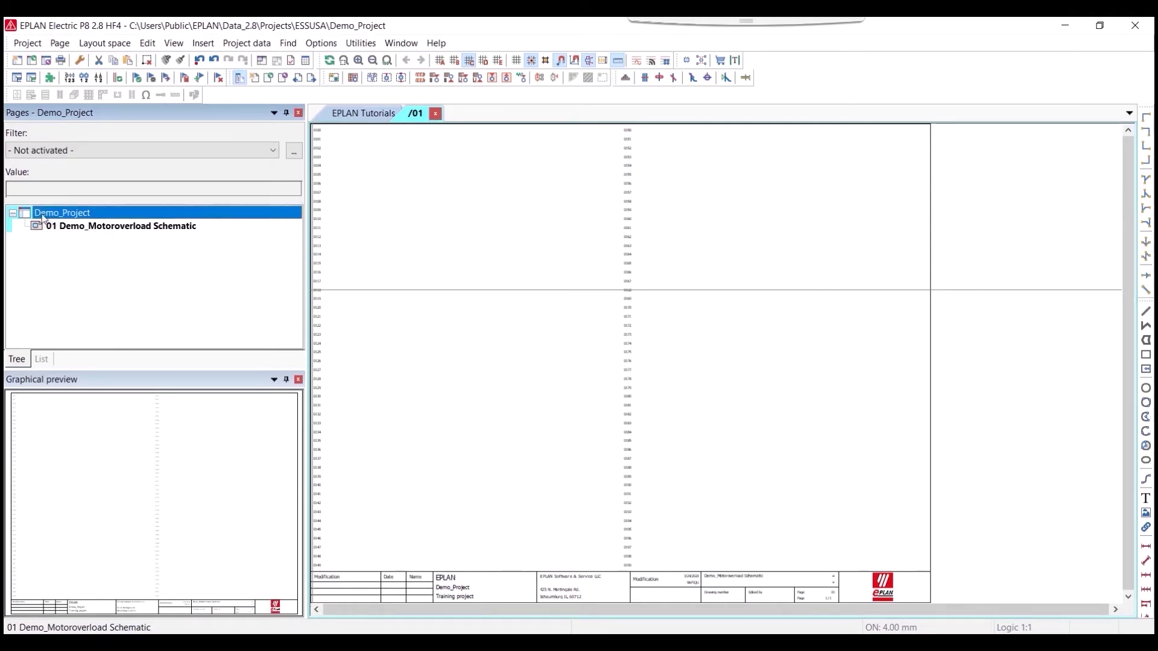
{"action": "left_click", "coordinate": [76, 227]}
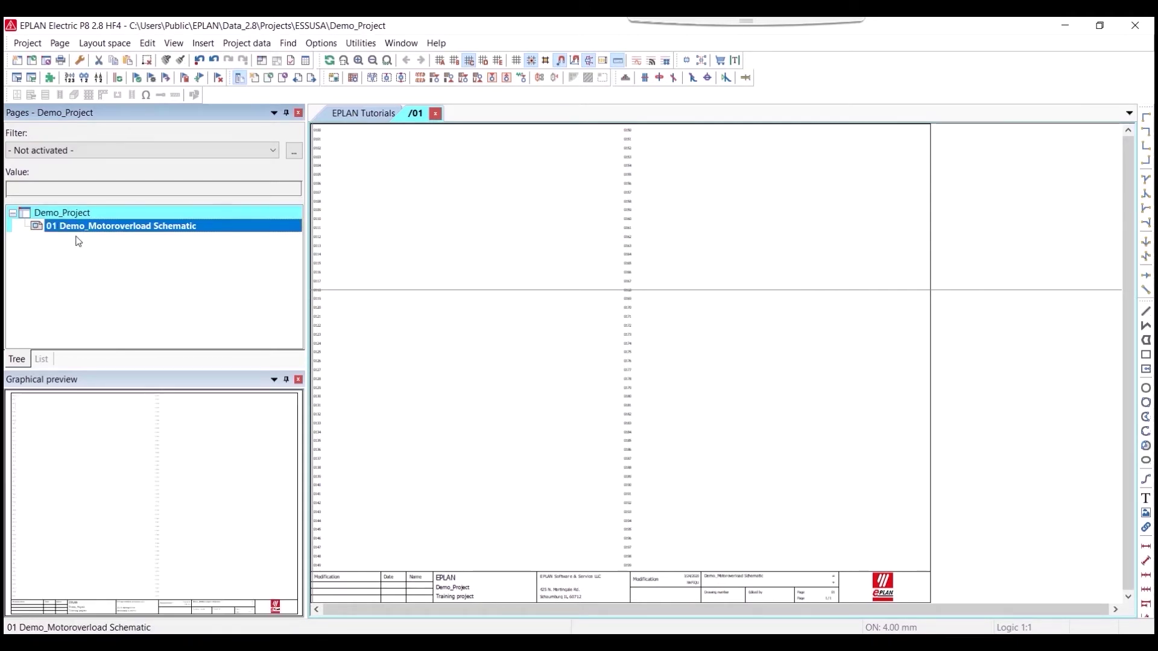
{"action": "mouse_move", "coordinate": [414, 186]}
{"action": "middle_mouse_down"}
{"action": "mouse_move", "coordinate": [473, 264]}
{"action": "mouse_move", "coordinate": [415, 190]}
{"action": "mouse_move", "coordinate": [455, 194]}
{"action": "mouse_move", "coordinate": [435, 189]}
{"action": "middle_mouse_up"}
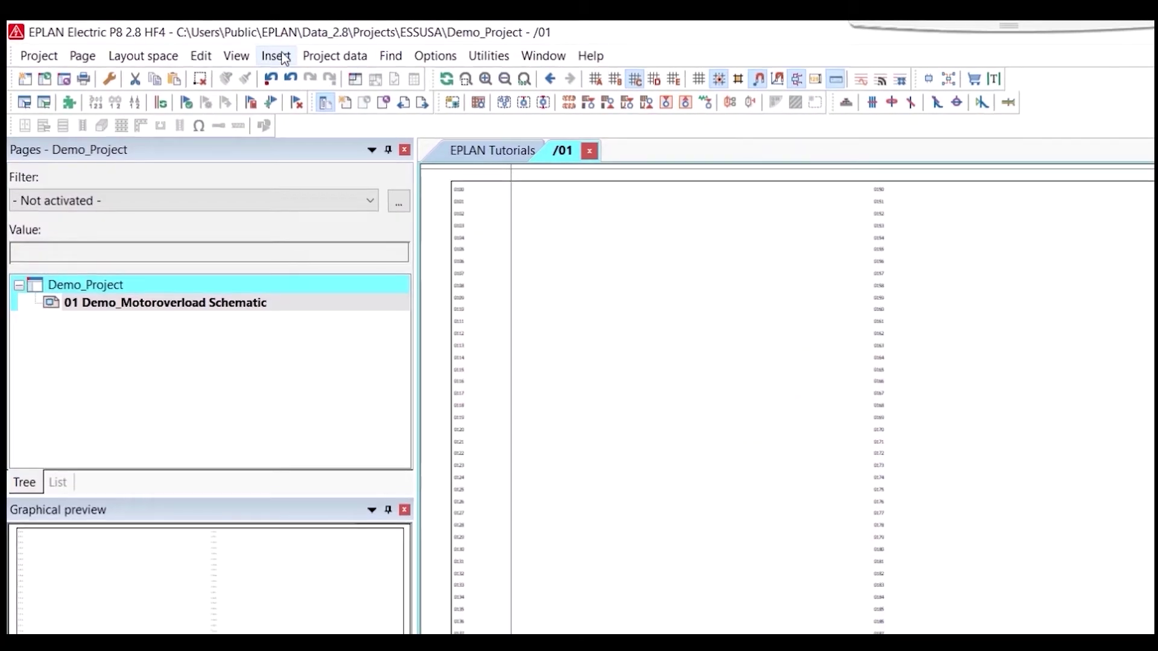
{"action": "left_click", "coordinate": [279, 56]}
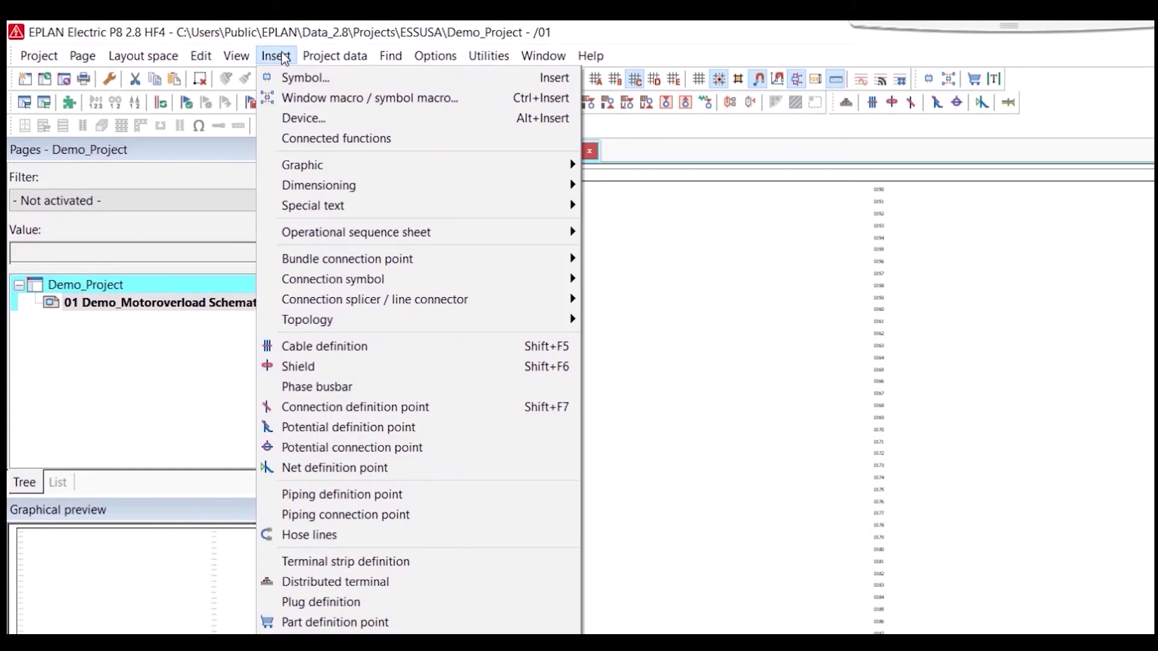
Step: Place a right-facing potential connection point near row 0102 at the page's left
{"action": "left_click", "coordinate": [328, 453]}
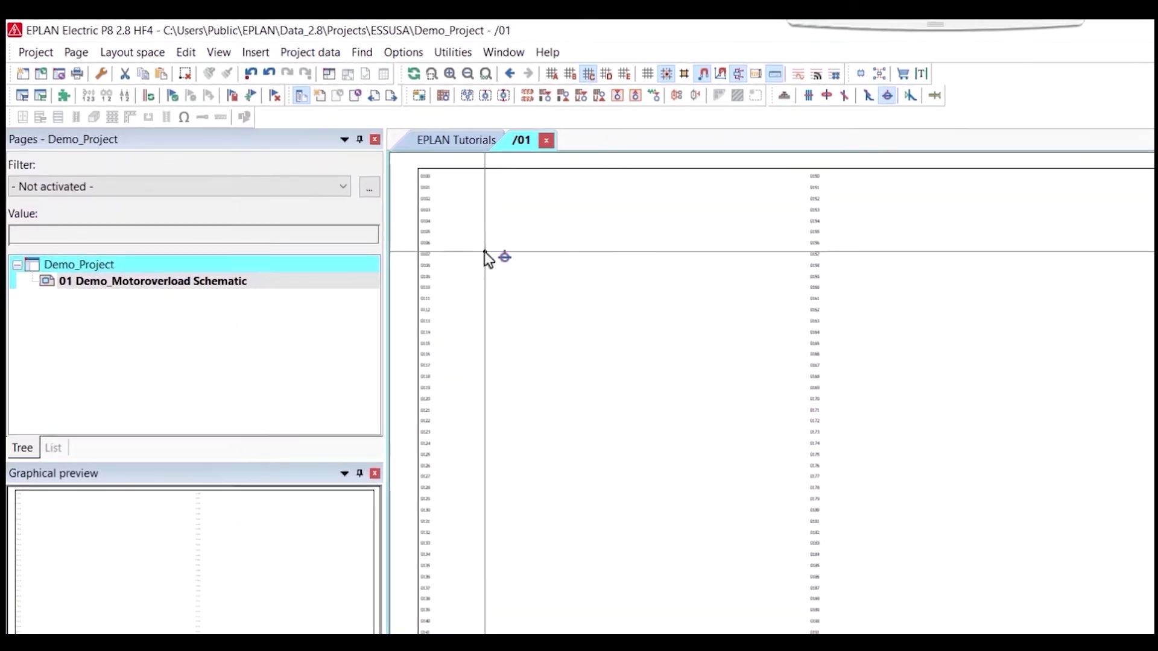
{"action": "scroll", "coordinate": [432, 220], "scroll_direction": "up", "scroll_amount": 4}
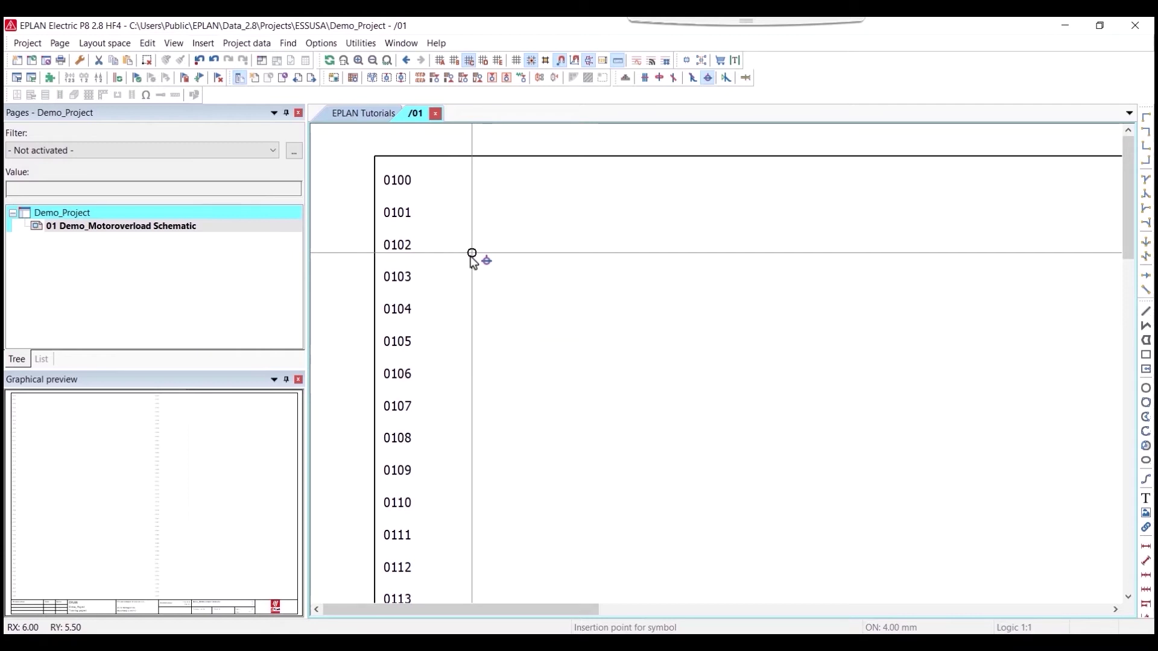
{"action": "left_click", "coordinate": [471, 253]}
{"action": "key", "text": "Tab"}
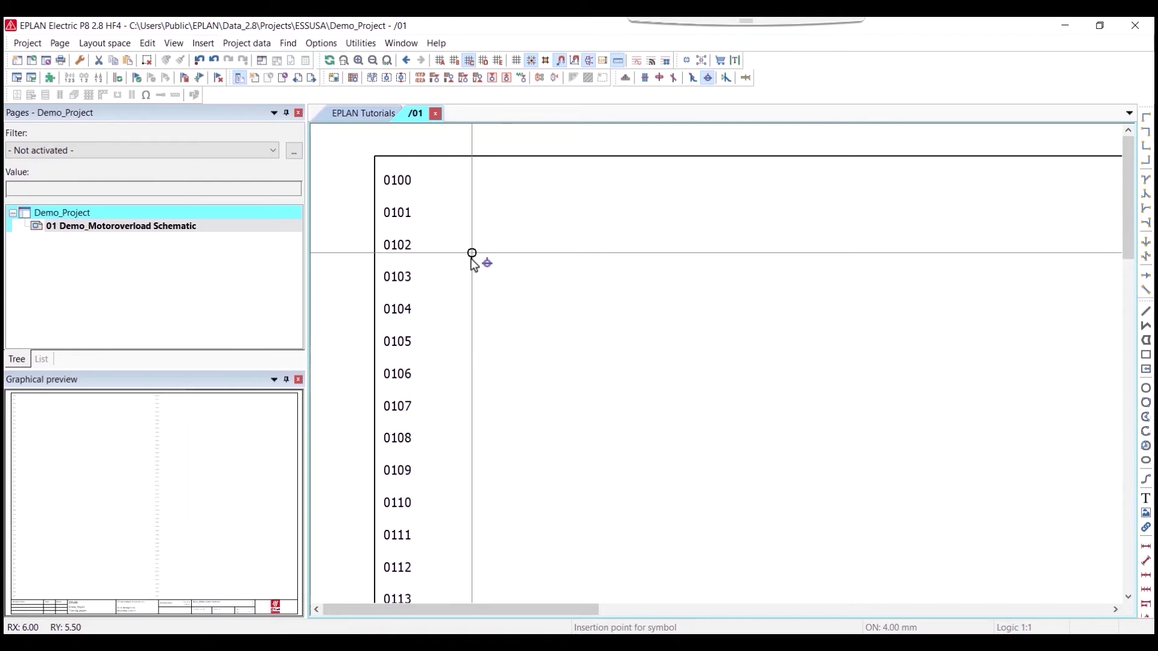
{"action": "left_click", "coordinate": [471, 252]}
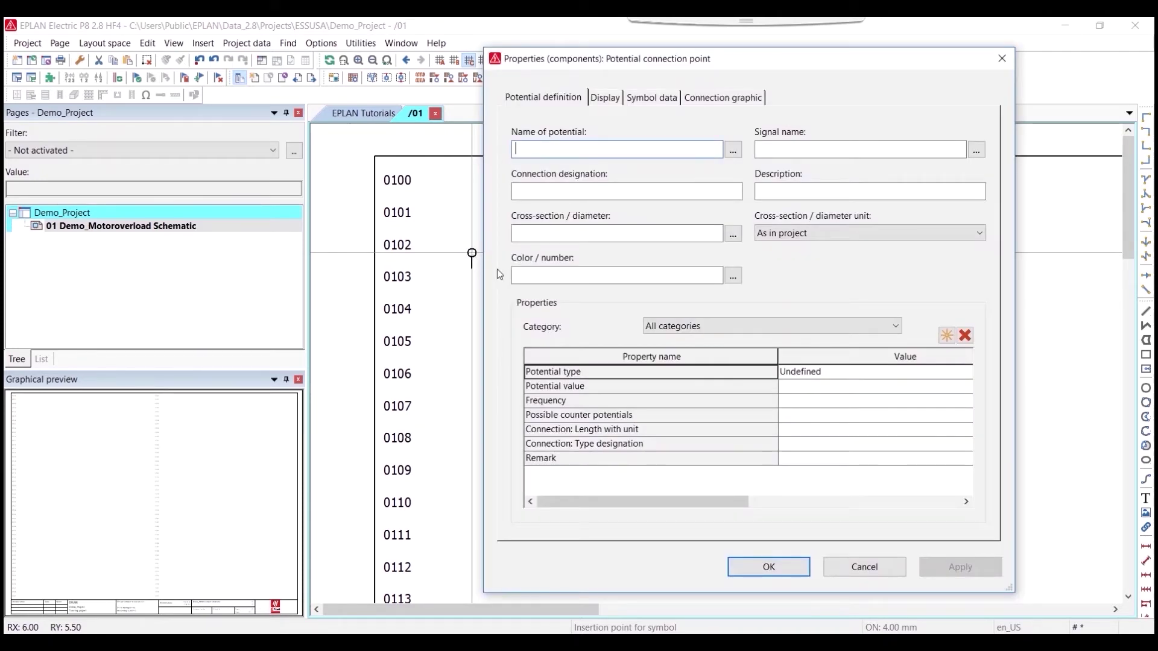
Step: Enter +5V as the first connection point's name of potential and confirm
{"action": "left_click_drag", "start_coordinate": [575, 60], "coordinate": [446, 61]}
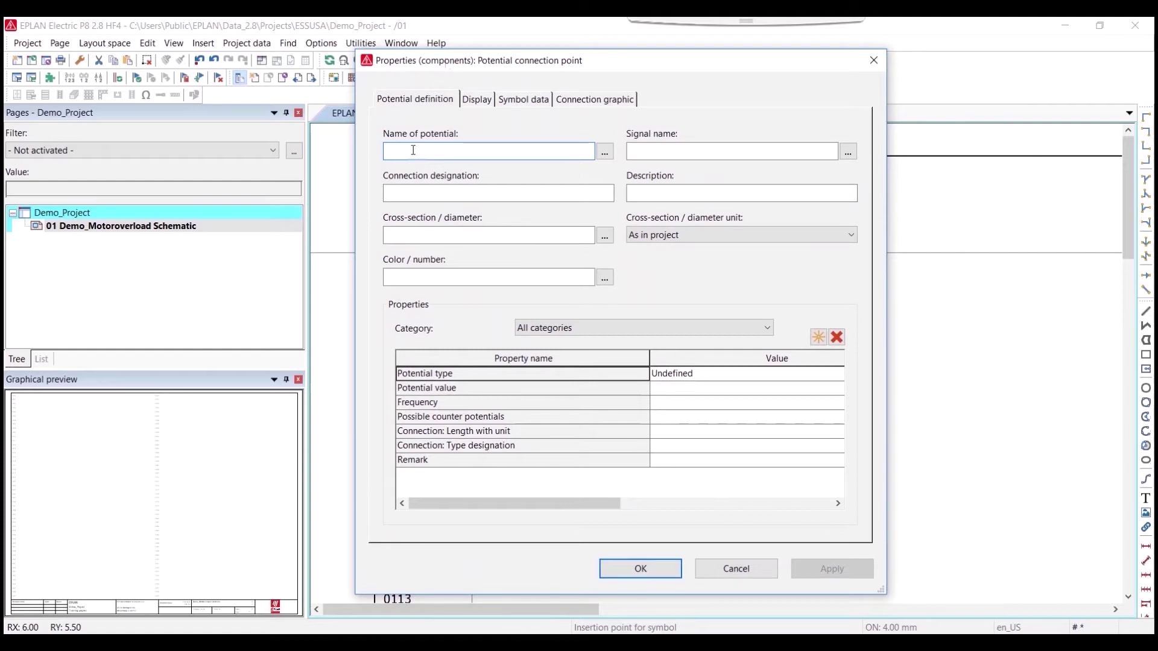
{"action": "type", "text": "+5V"}
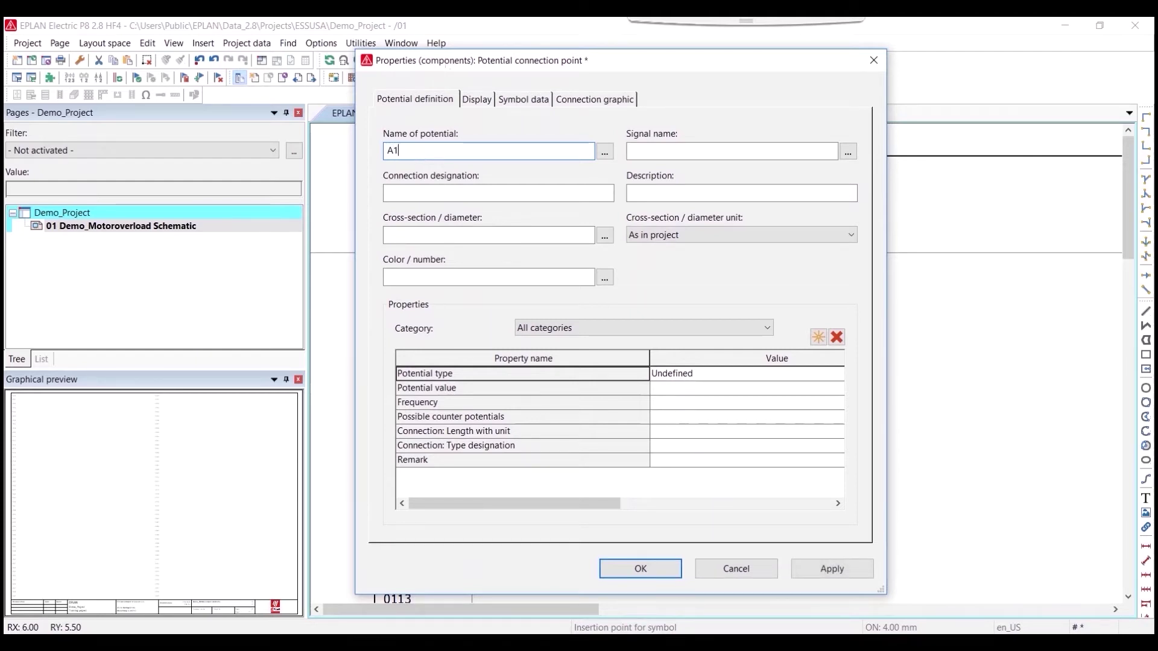
{"action": "key", "text": "Return"}
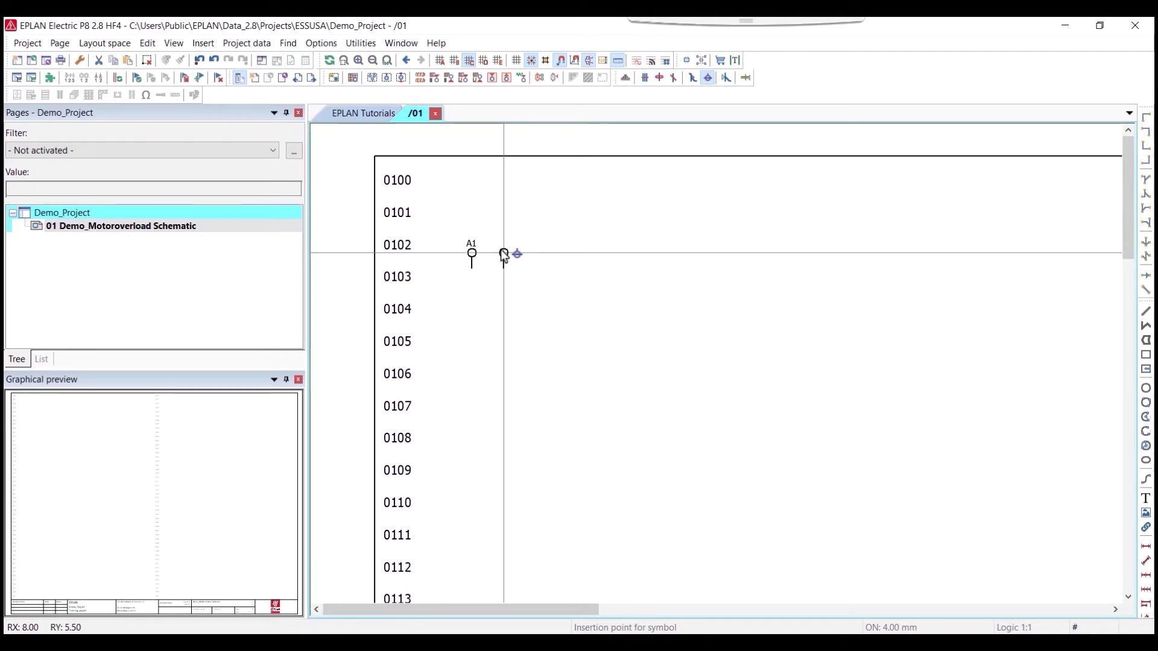
Step: Place potential points A2 and A3 beside A1 in row 0102, then stop inserting
{"action": "left_click", "coordinate": [504, 252]}
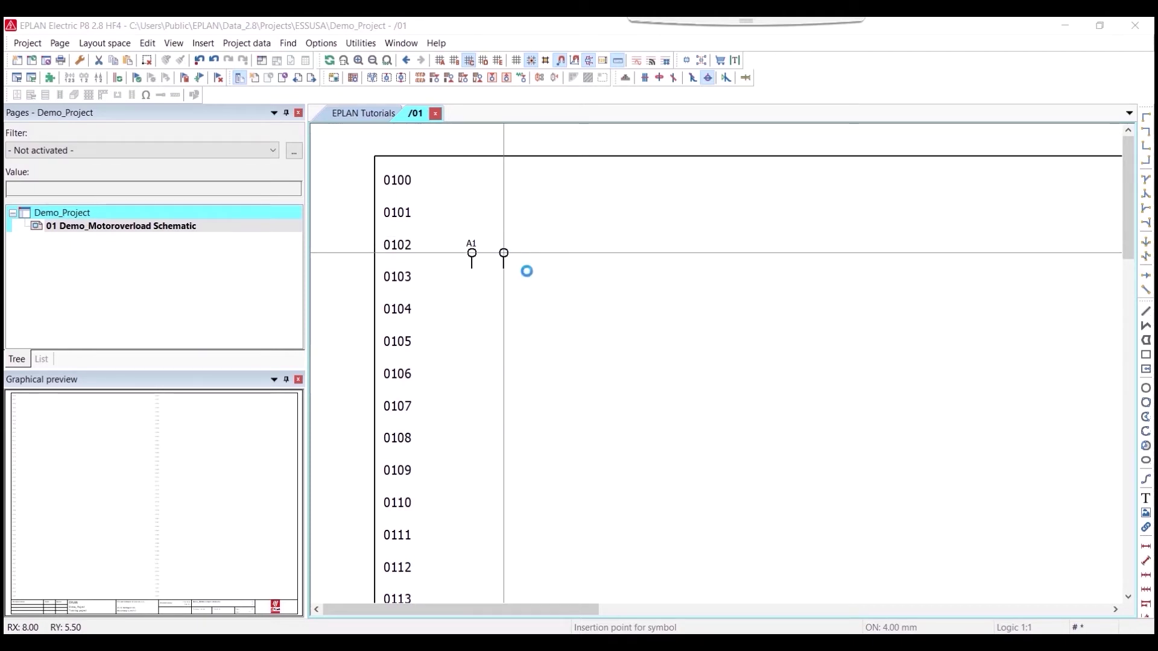
{"action": "type", "text": "A2"}
{"action": "key", "text": "Return"}
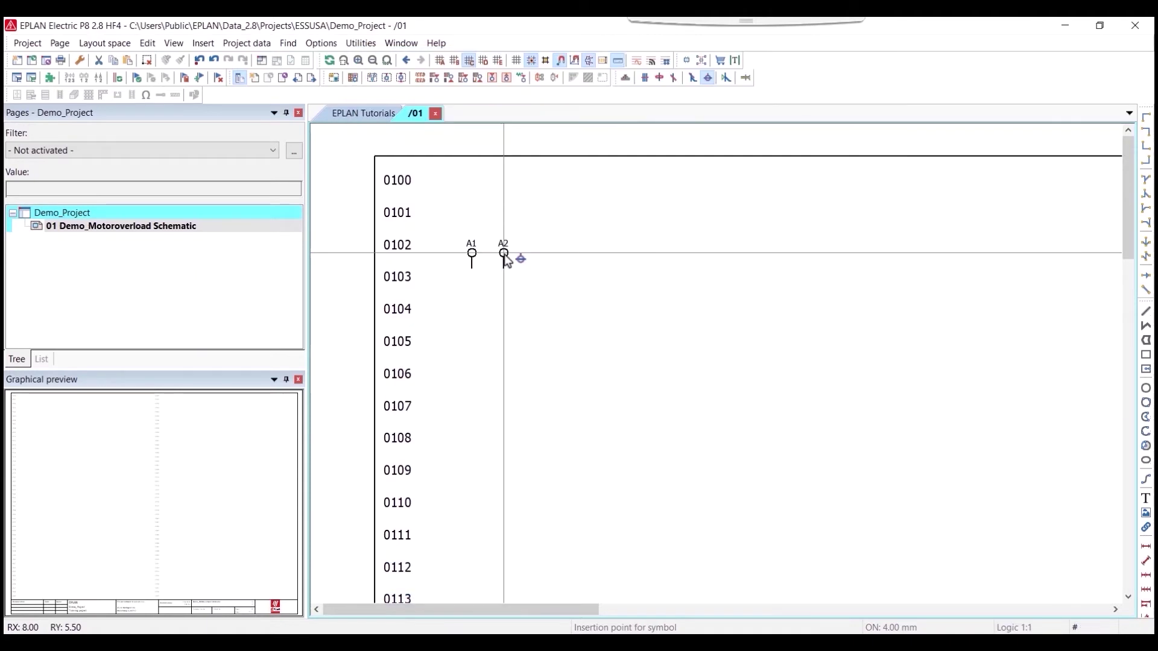
{"action": "left_click", "coordinate": [536, 254]}
{"action": "type", "text": "A3"}
{"action": "key", "text": "Return"}
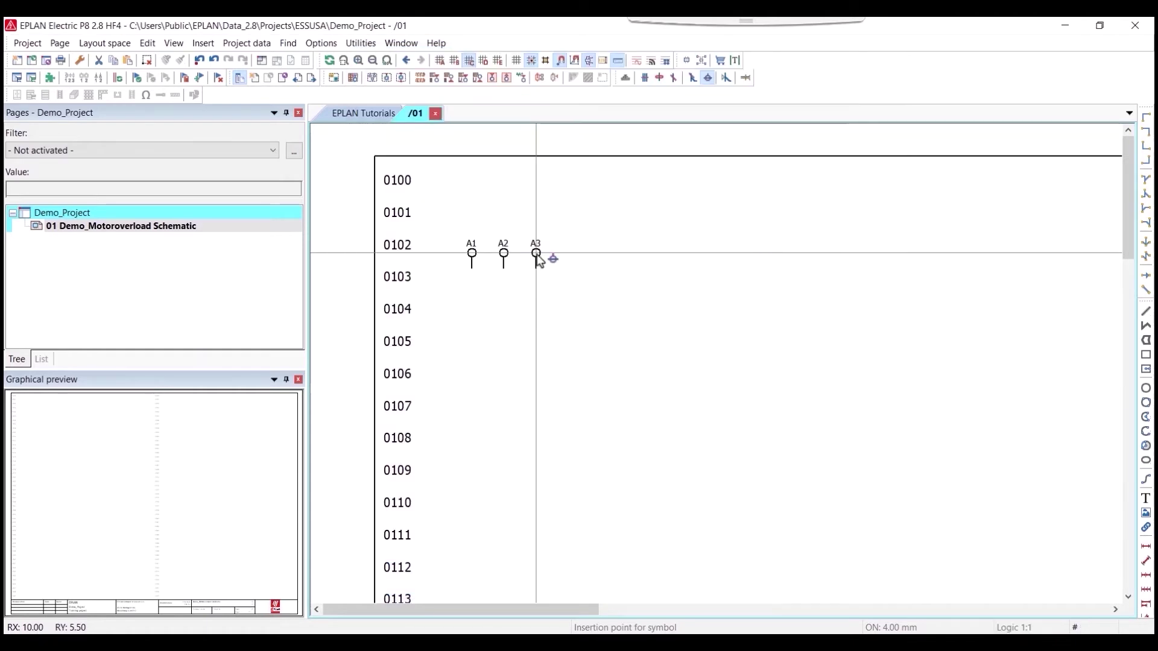
{"action": "key", "text": "Escape"}
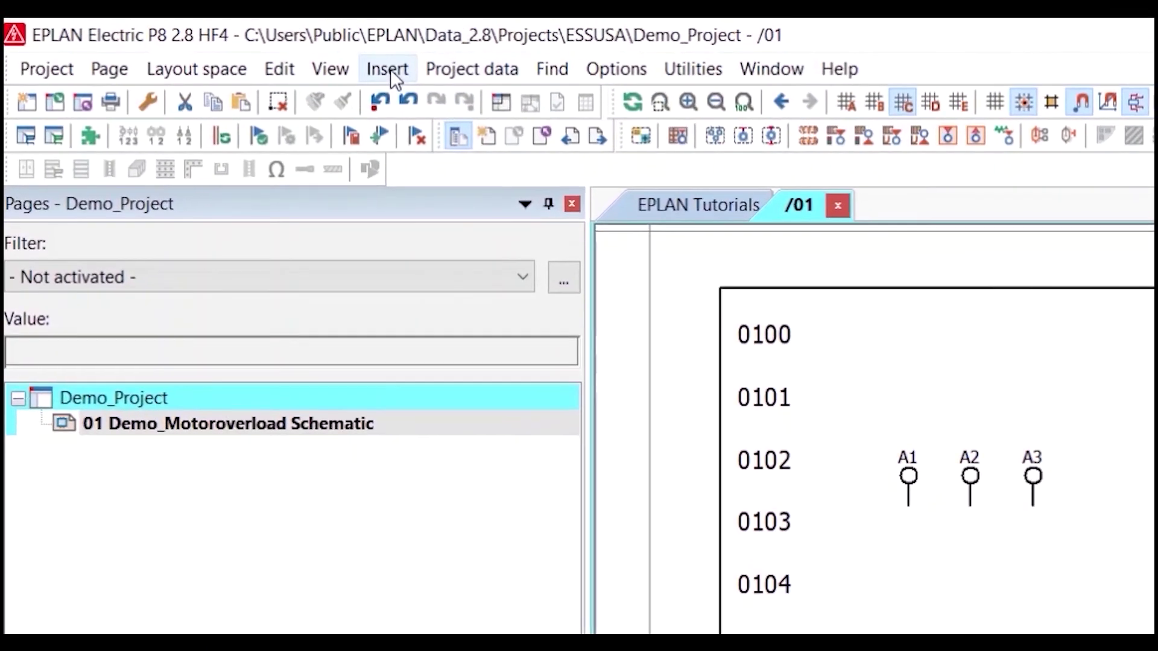
Step: Pick the three-pole triple safety fuse symbol from NFPA_symbol > Protection device
{"action": "left_click", "coordinate": [350, 67]}
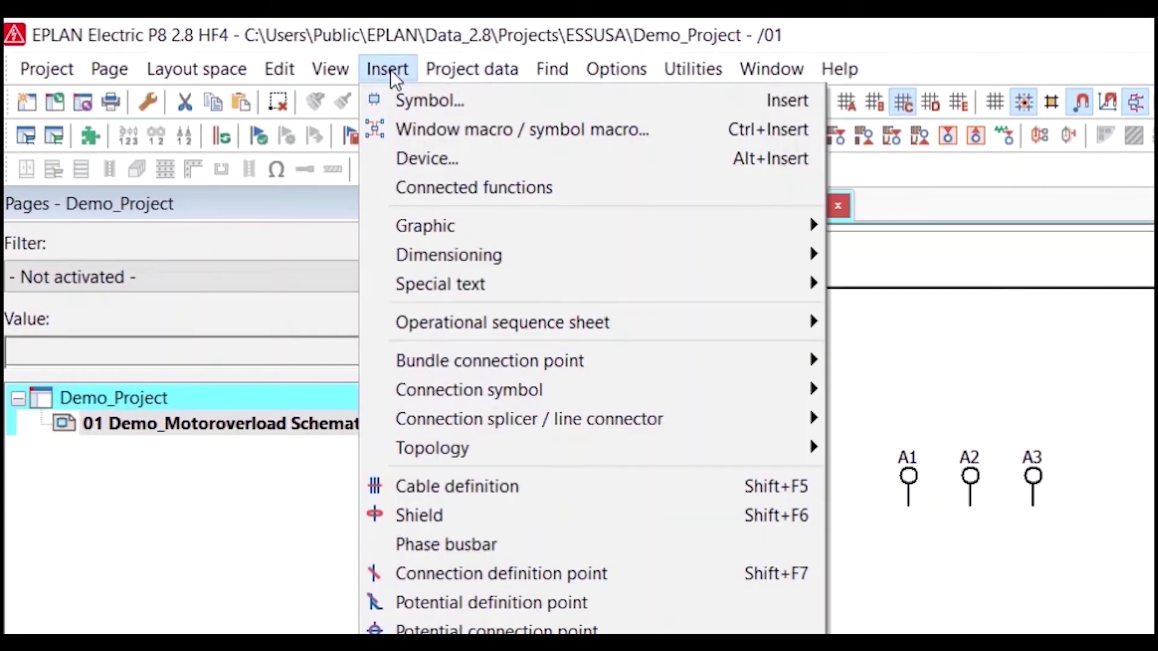
{"action": "left_click", "coordinate": [415, 102]}
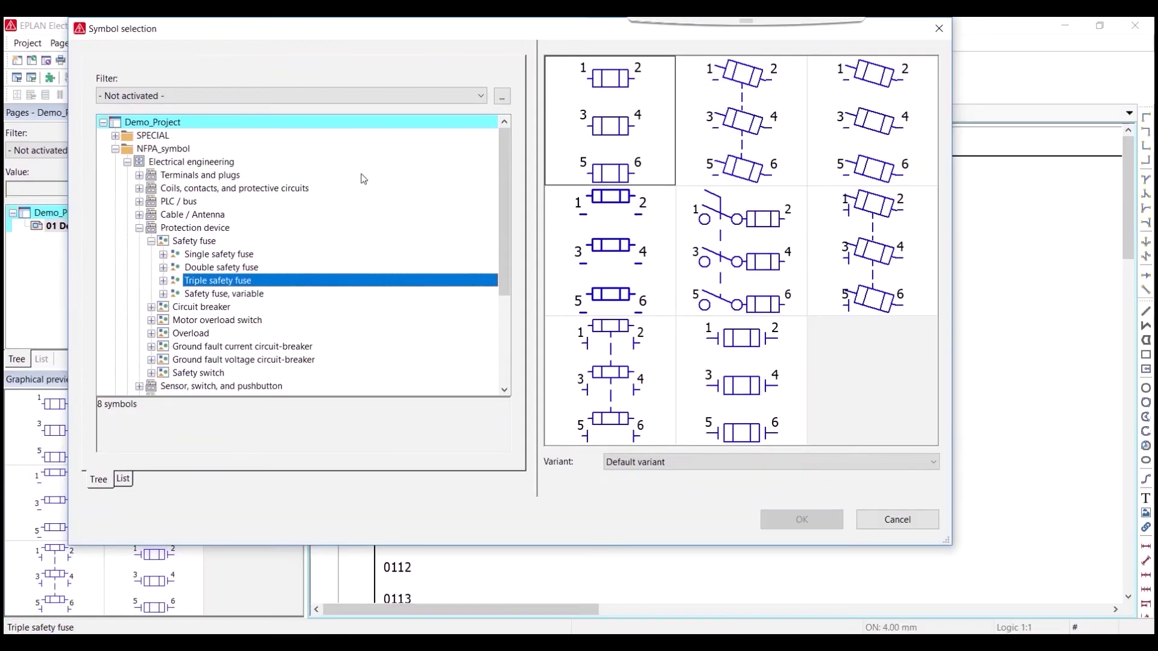
{"action": "left_click", "coordinate": [115, 149]}
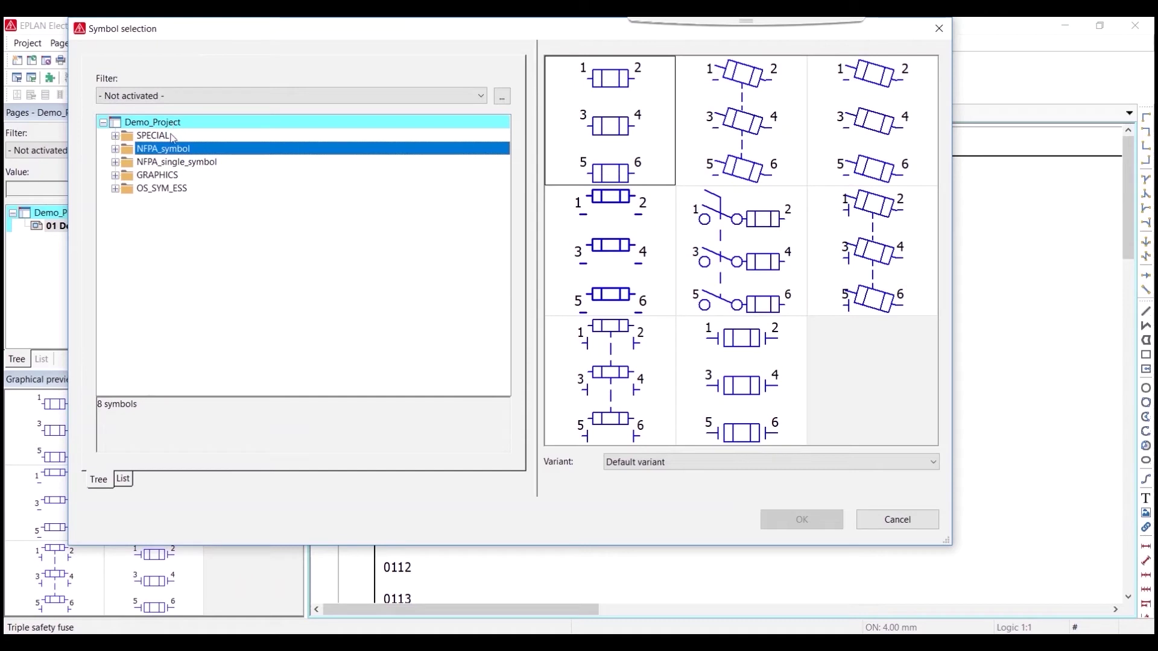
{"action": "left_click", "coordinate": [115, 149]}
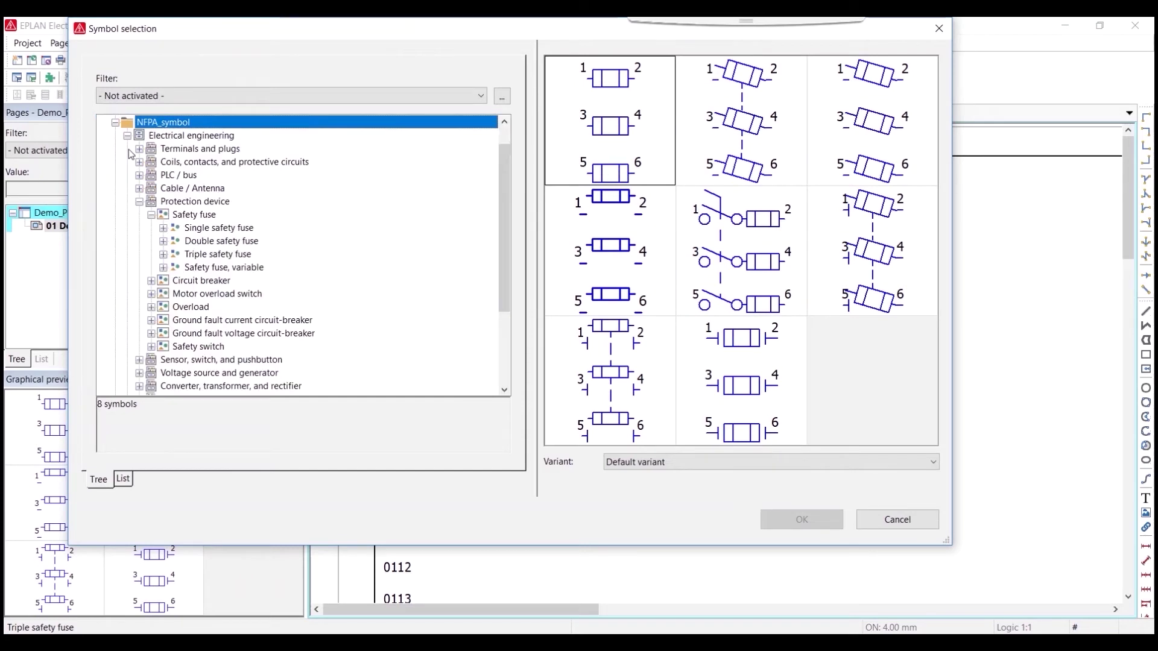
{"action": "left_click", "coordinate": [126, 140]}
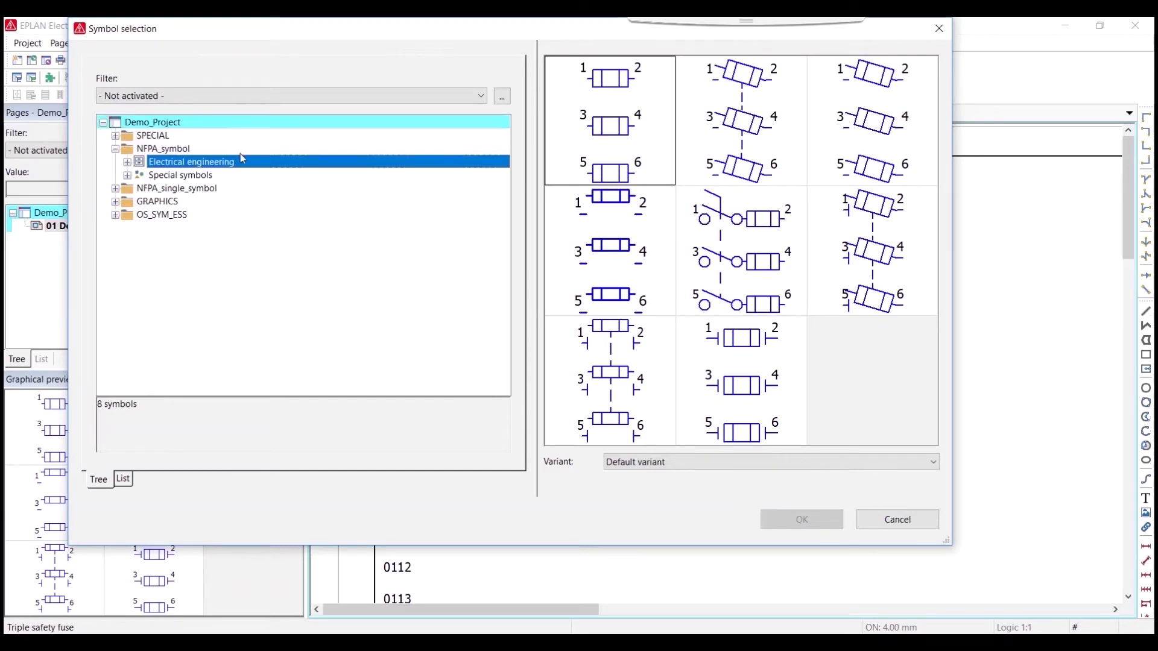
{"action": "left_click", "coordinate": [127, 162]}
{"action": "left_click", "coordinate": [139, 189]}
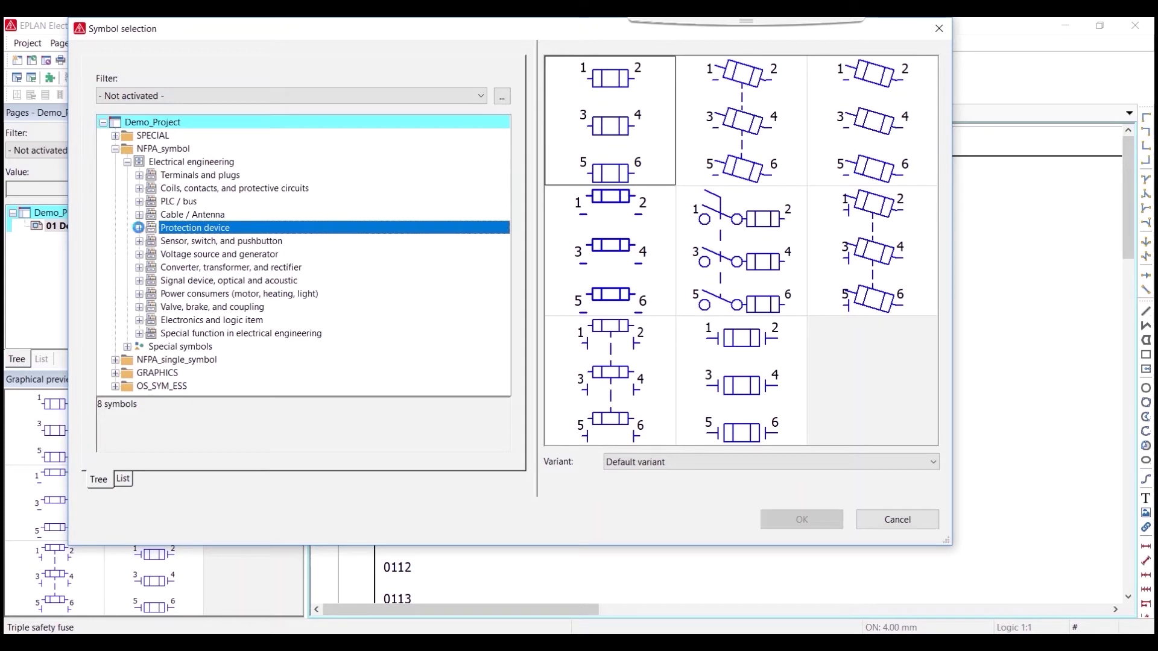
{"action": "left_click", "coordinate": [138, 228]}
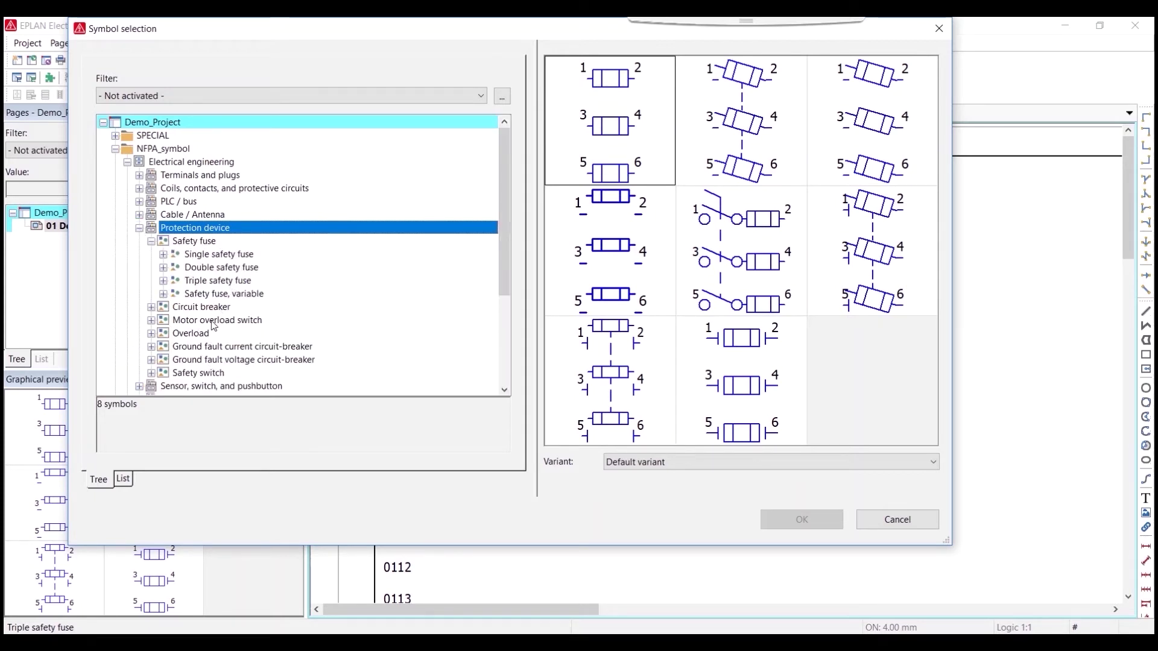
{"action": "left_click", "coordinate": [234, 282]}
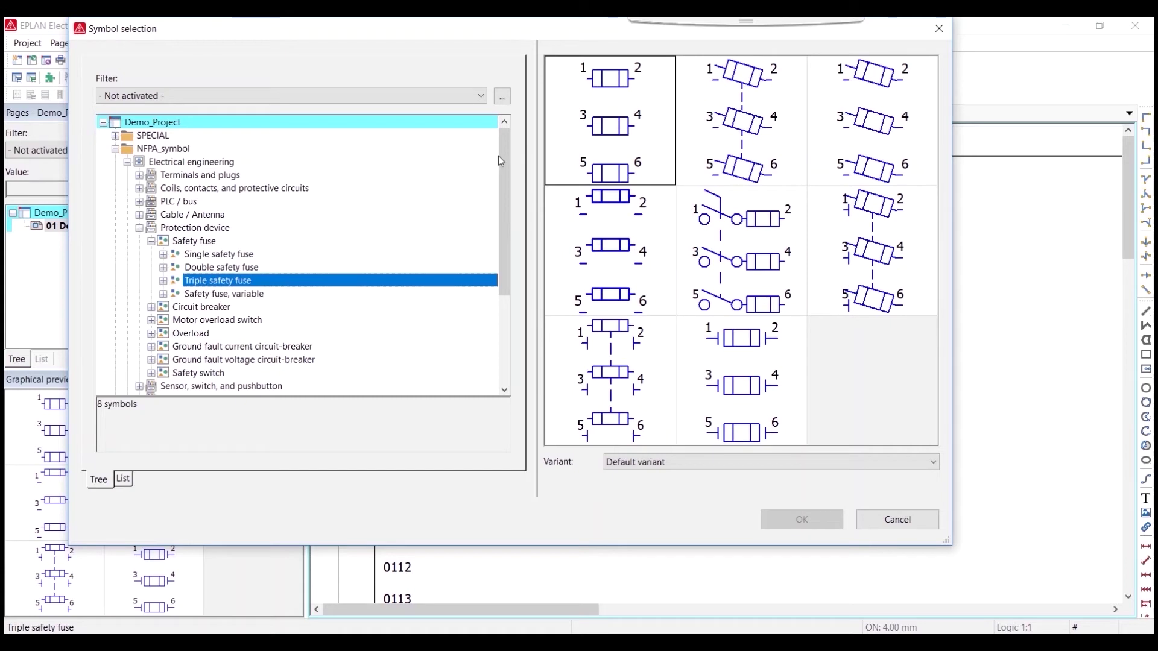
{"action": "left_click", "coordinate": [608, 128]}
{"action": "left_click", "coordinate": [801, 520]}
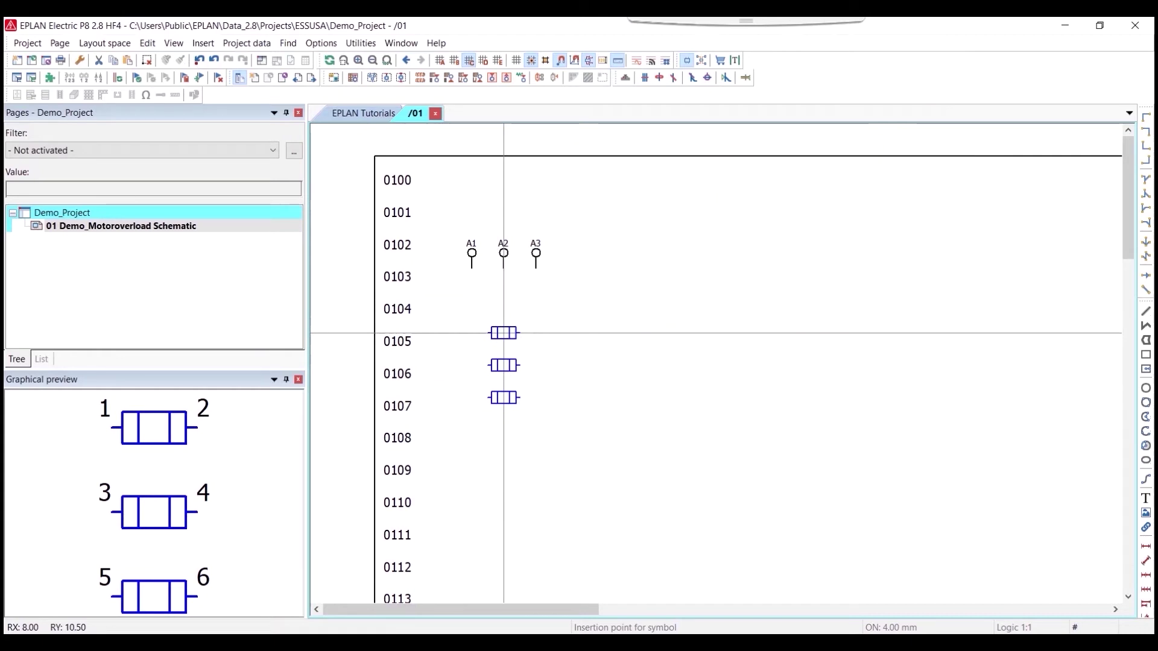
Step: Place the fuse vertically under A1–A3 at row 0105, keeping the name -FU0105
{"action": "key", "text": "Tab"}
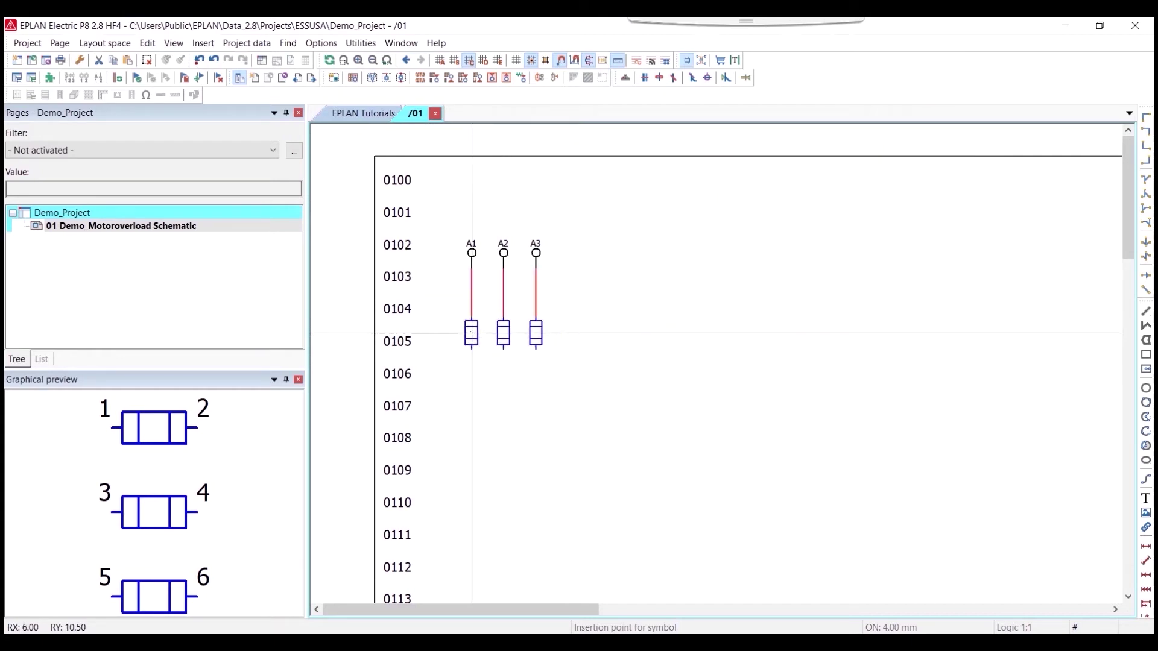
{"action": "left_click", "coordinate": [472, 336]}
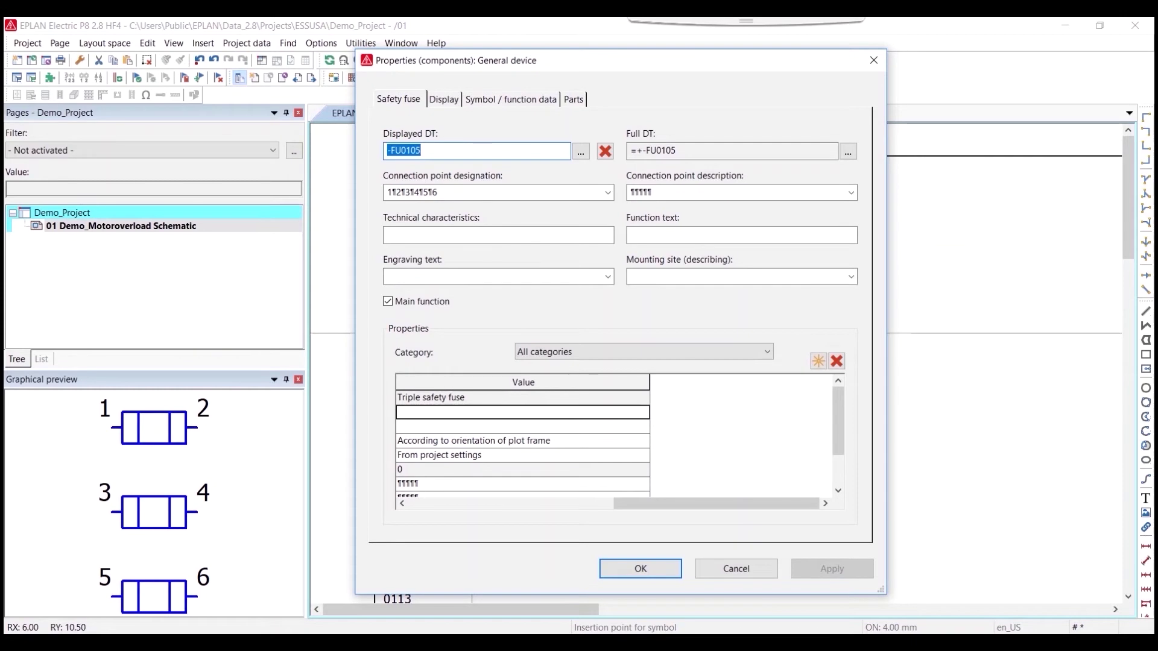
{"action": "left_click_drag", "start_coordinate": [493, 60], "coordinate": [368, 66]}
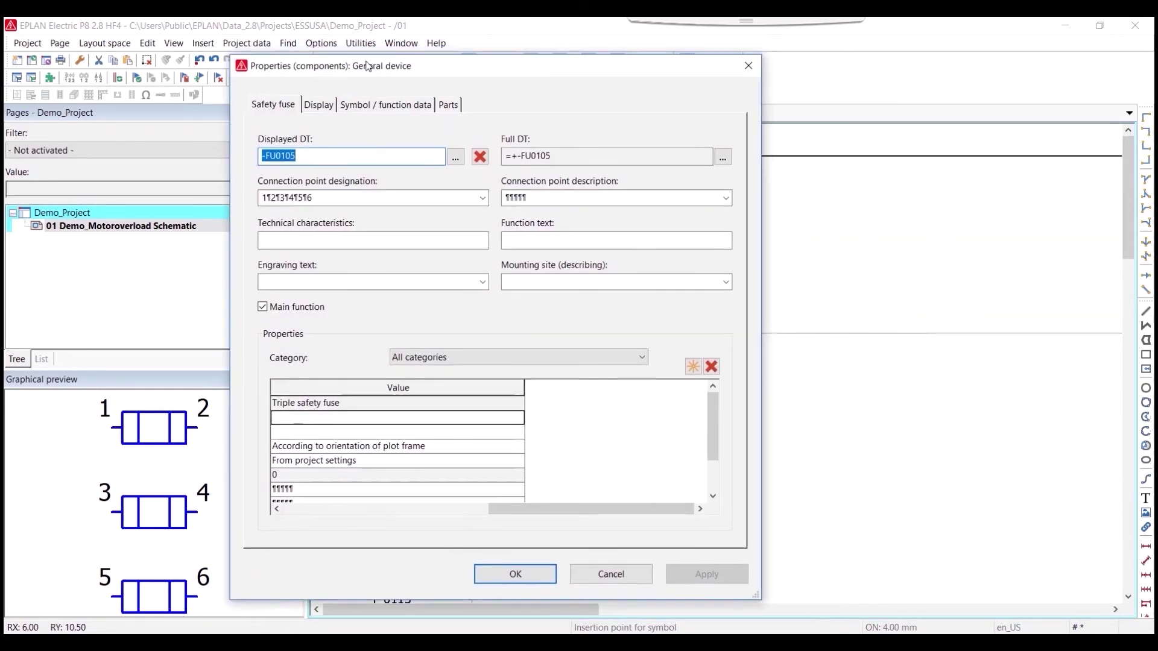
{"action": "left_click", "coordinate": [530, 574]}
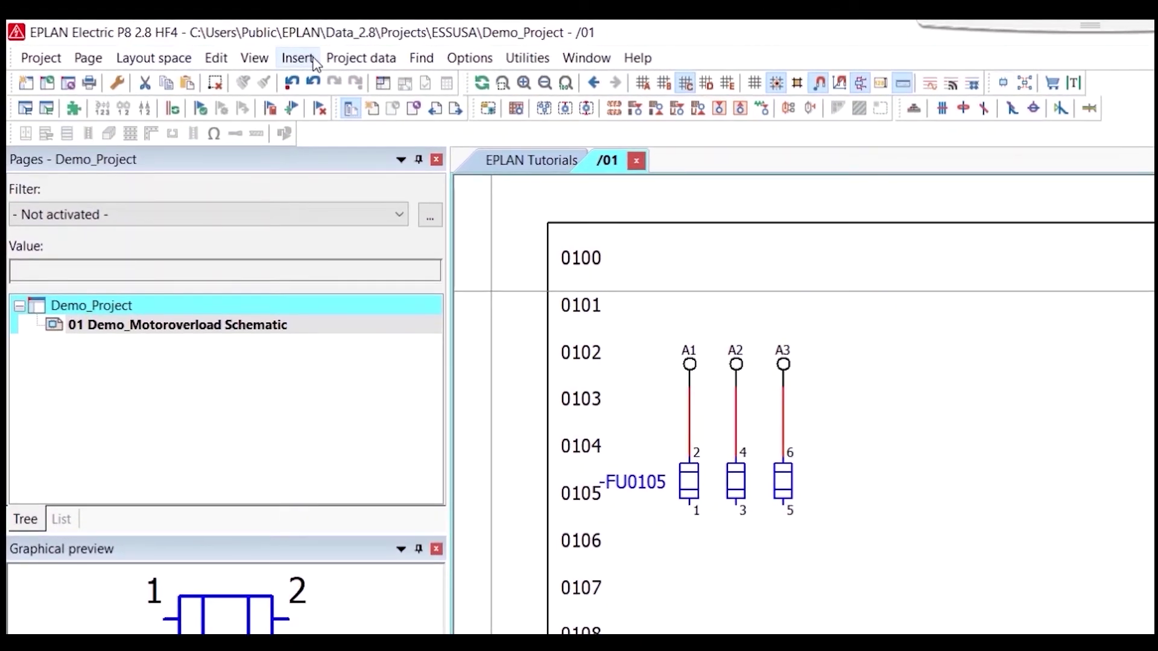
Step: Pick the FA3 triple circuit breaker symbol, Variant D, from the symbol library
{"action": "left_click", "coordinate": [313, 62]}
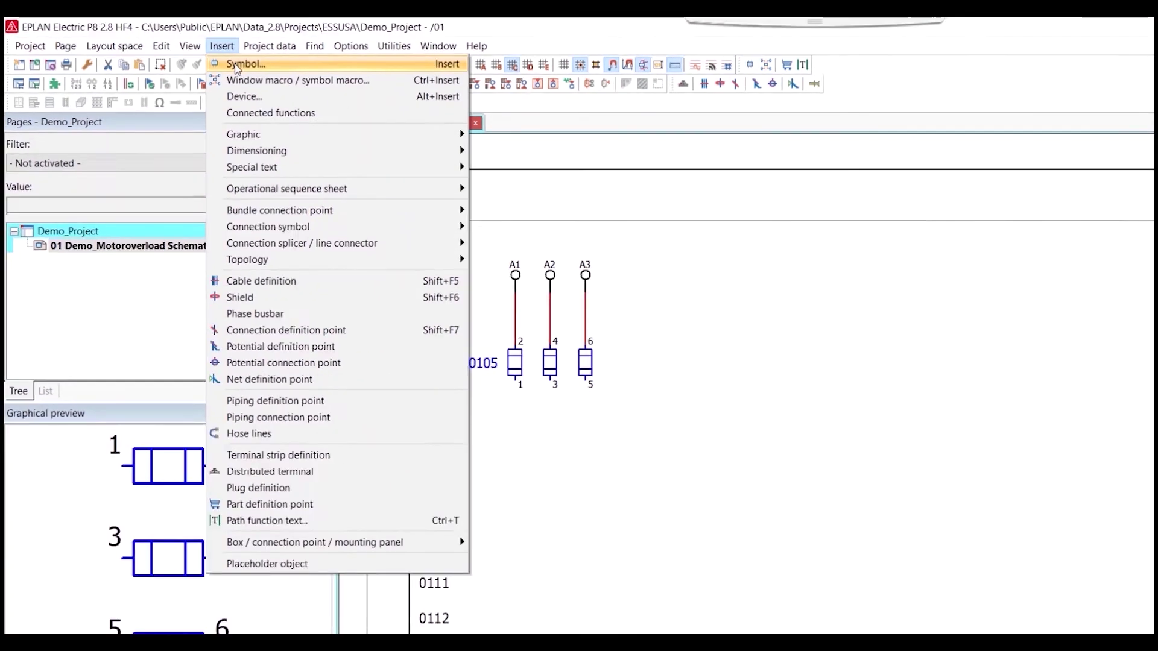
{"action": "left_click", "coordinate": [239, 64]}
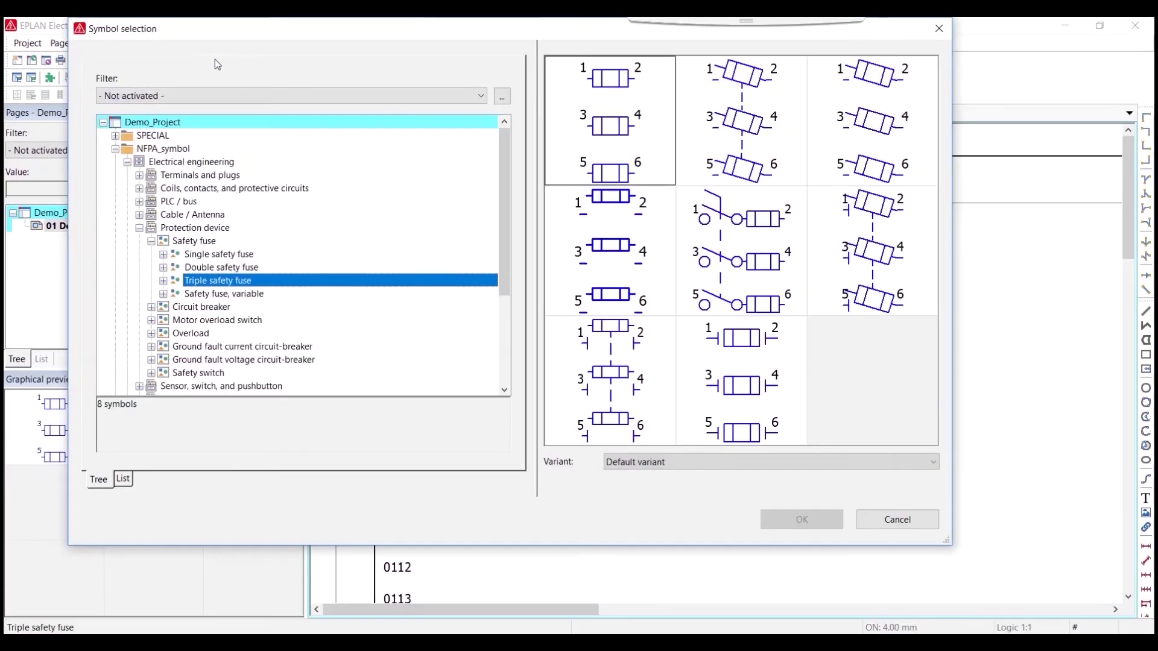
{"action": "left_click", "coordinate": [151, 241]}
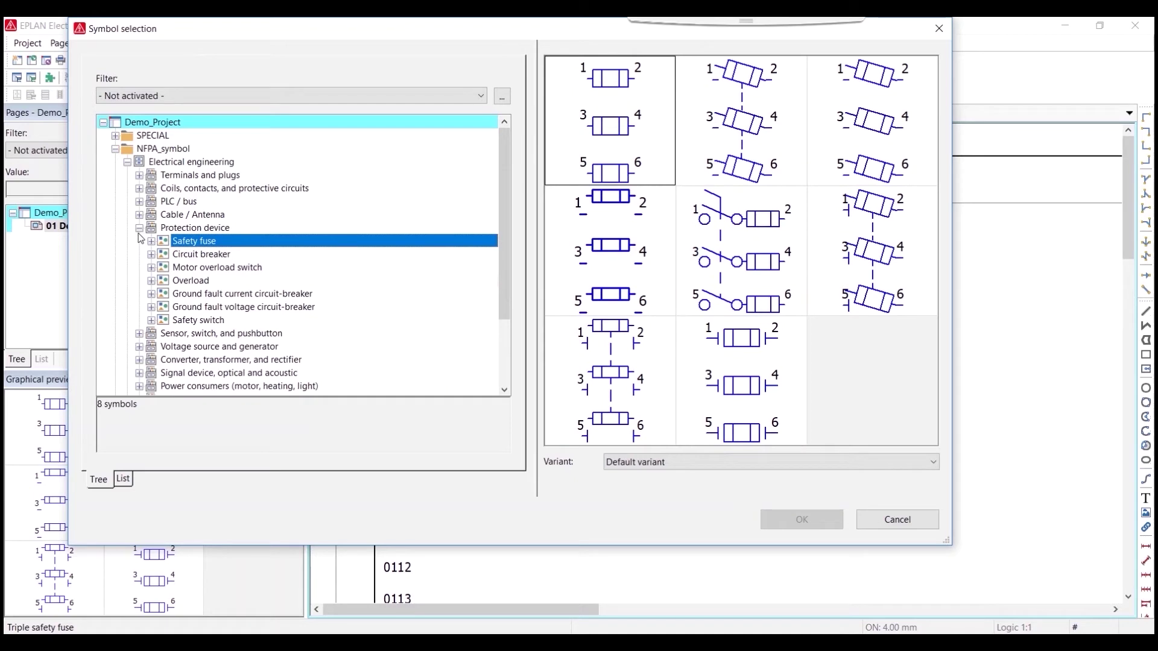
{"action": "left_click", "coordinate": [194, 255]}
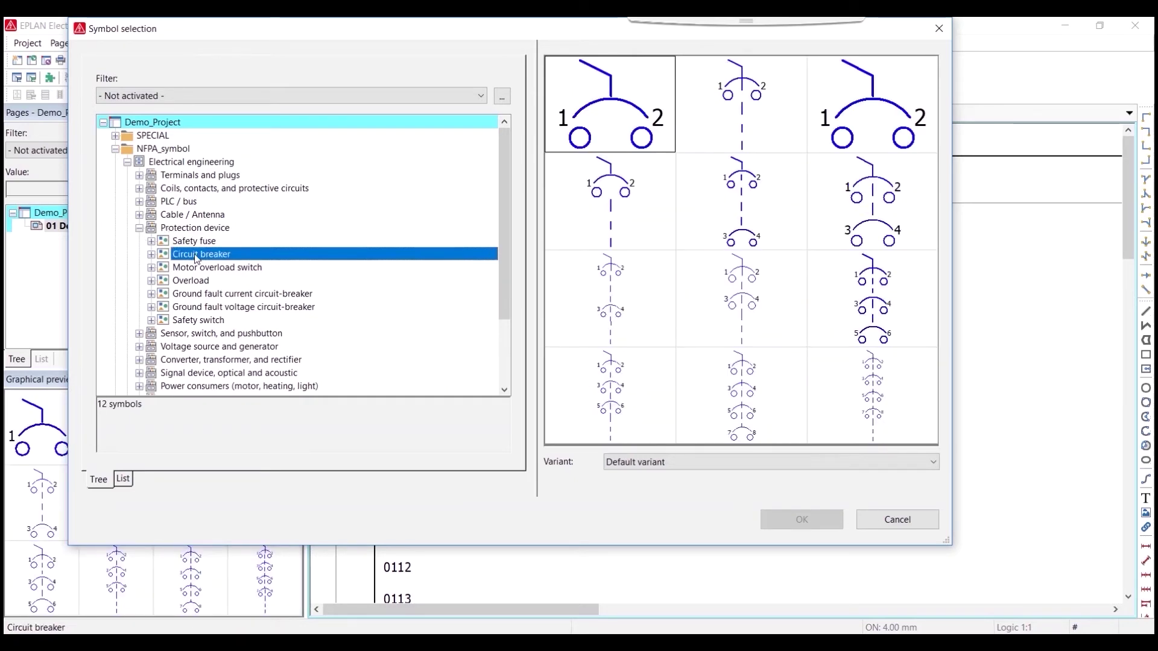
{"action": "left_click", "coordinate": [152, 254]}
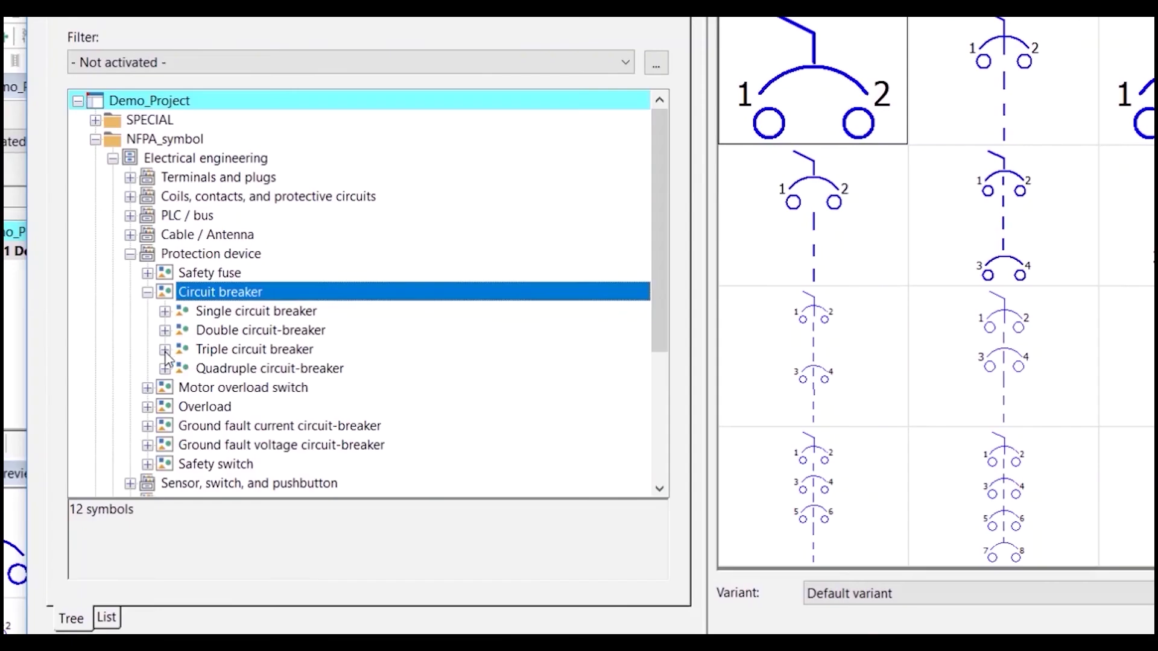
{"action": "left_click", "coordinate": [162, 294]}
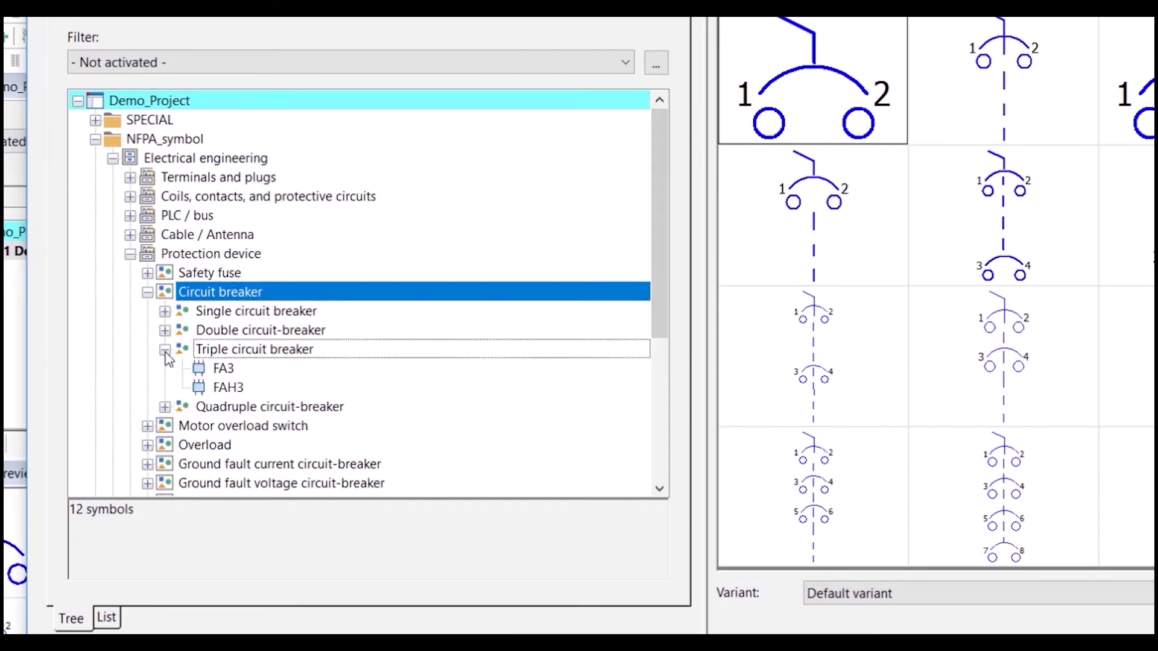
{"action": "left_click", "coordinate": [224, 371]}
{"action": "left_click", "coordinate": [229, 388]}
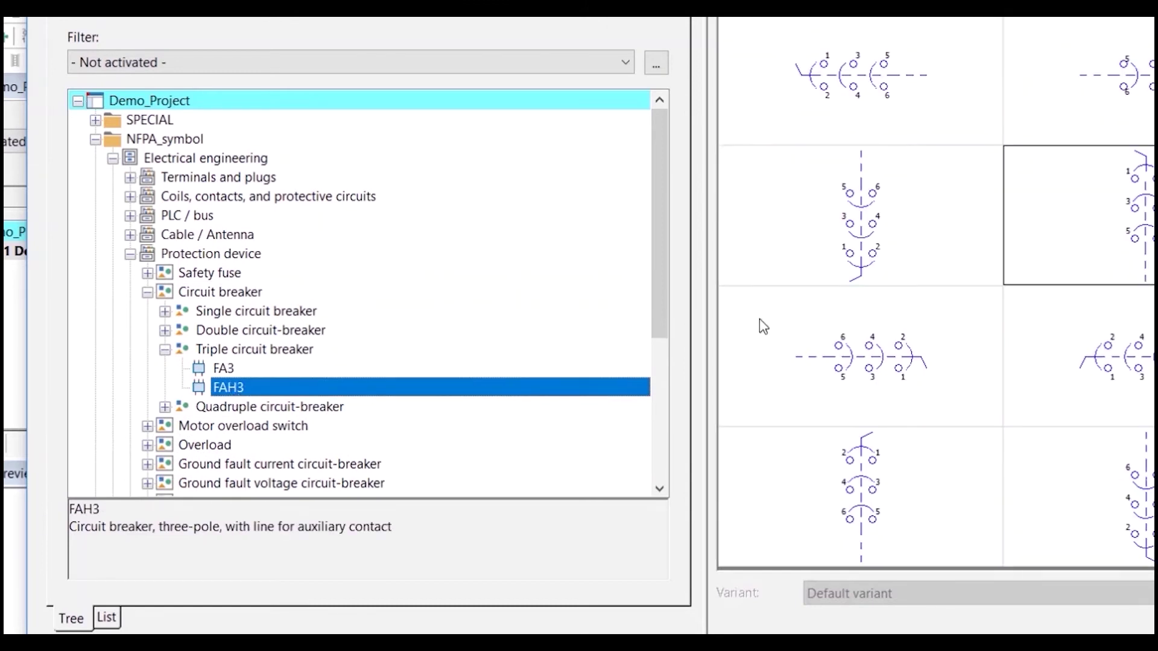
{"action": "left_click", "coordinate": [232, 369]}
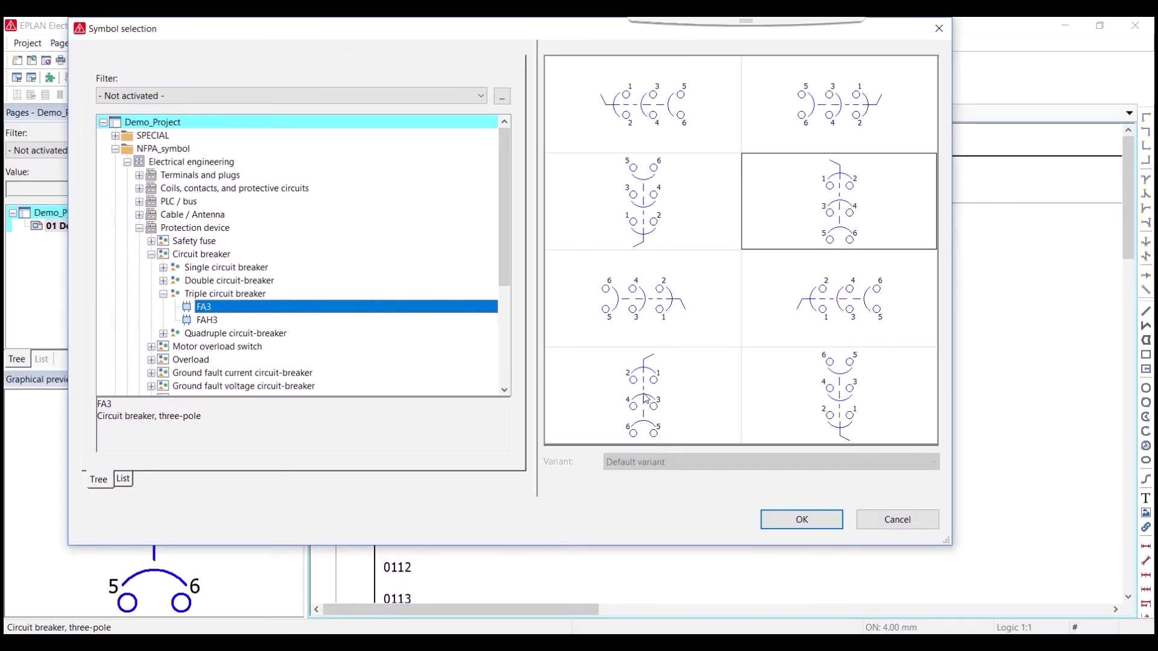
{"action": "left_click", "coordinate": [646, 398]}
{"action": "left_click", "coordinate": [802, 521]}
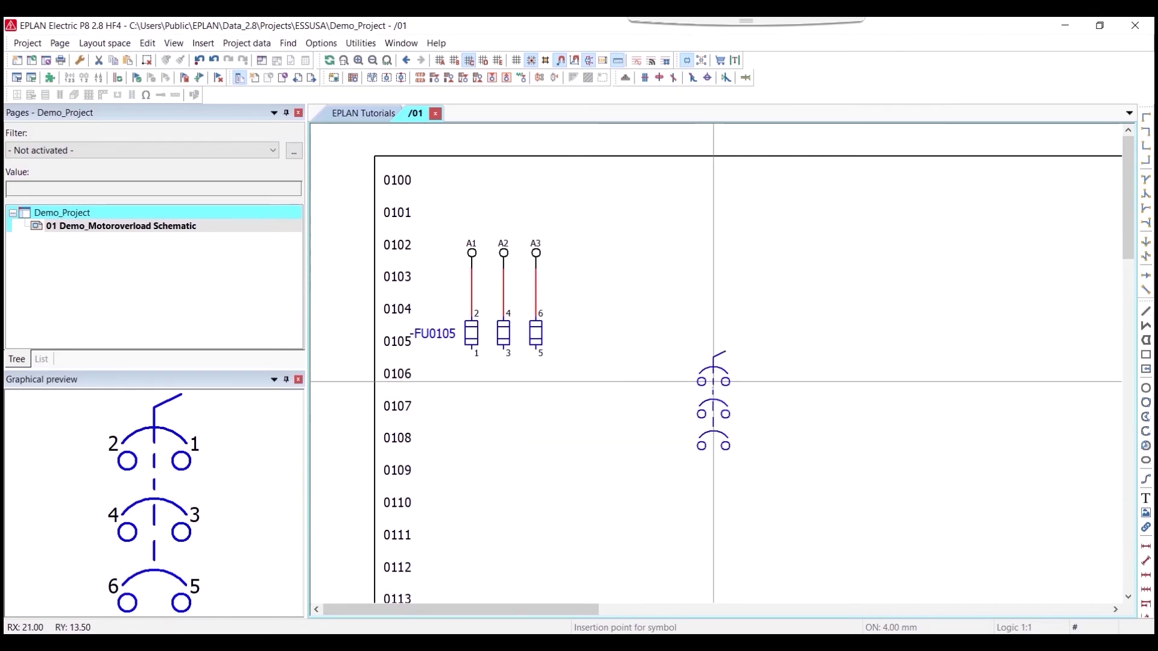
Step: Place the breaker at row 0107, keep the name -CB0107, and end insertion
{"action": "left_click", "coordinate": [713, 397]}
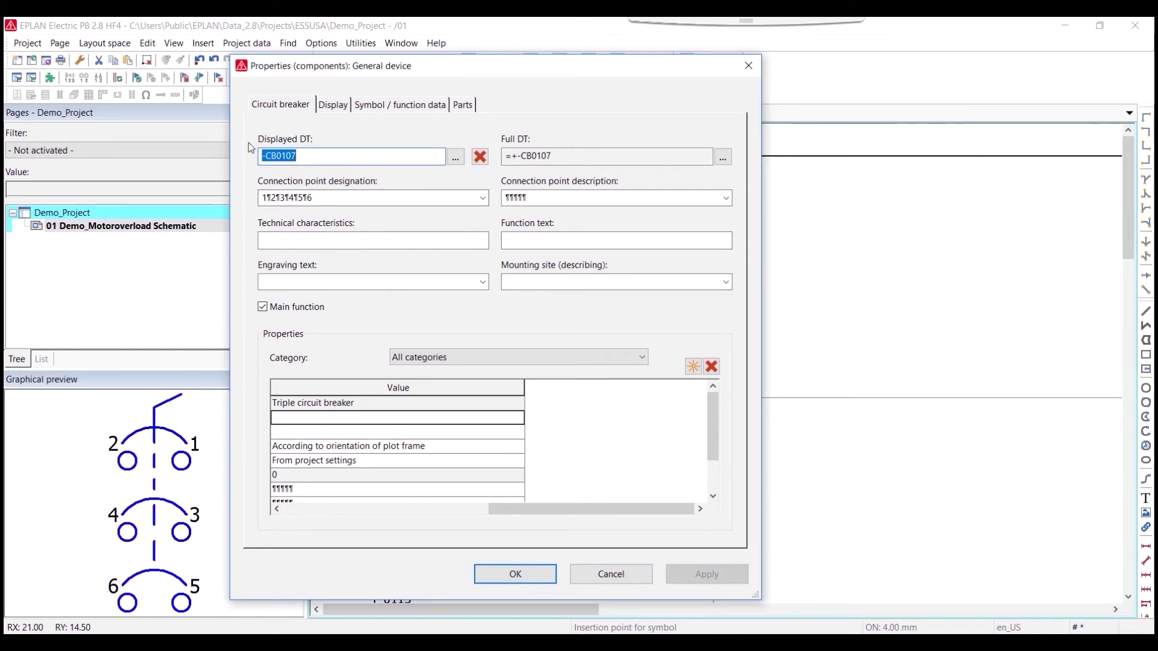
{"action": "left_click", "coordinate": [541, 585]}
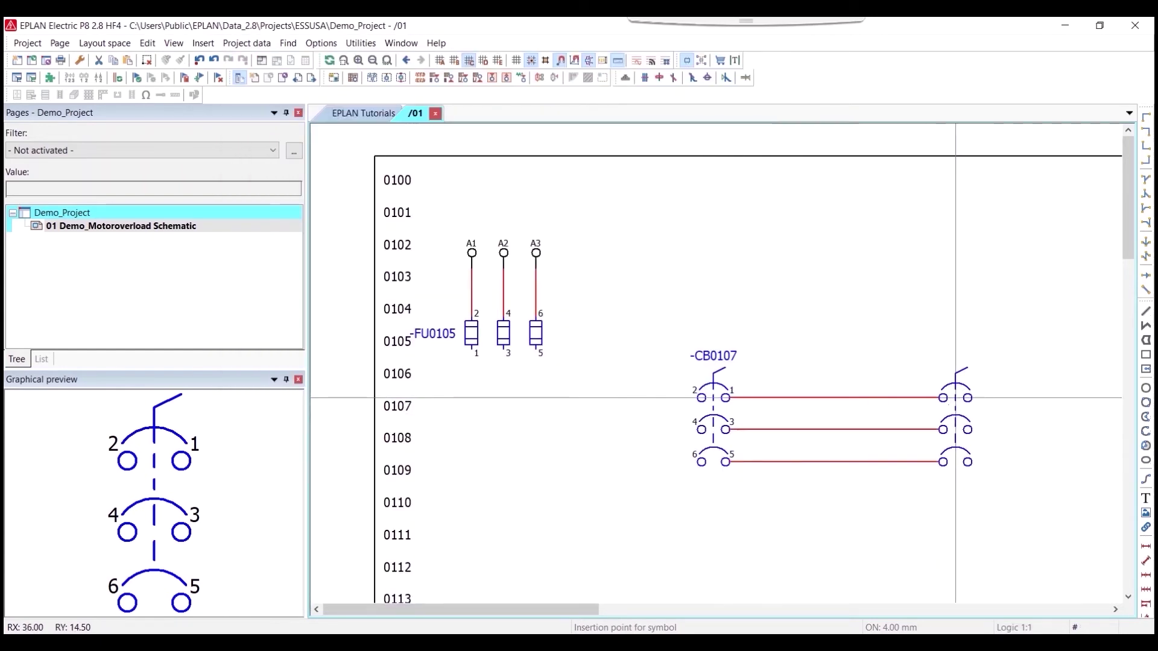
{"action": "key", "text": "Escape"}
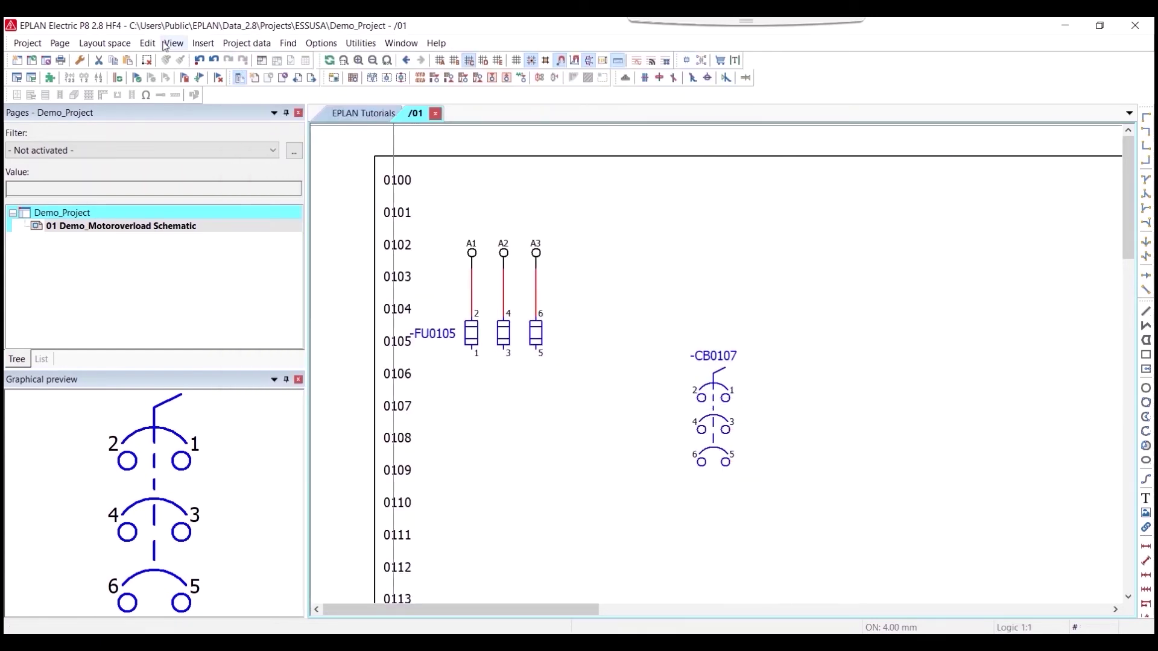
Step: Browse the NFPA_symbol library to the Power consumers > Motor group
{"action": "left_click", "coordinate": [203, 43]}
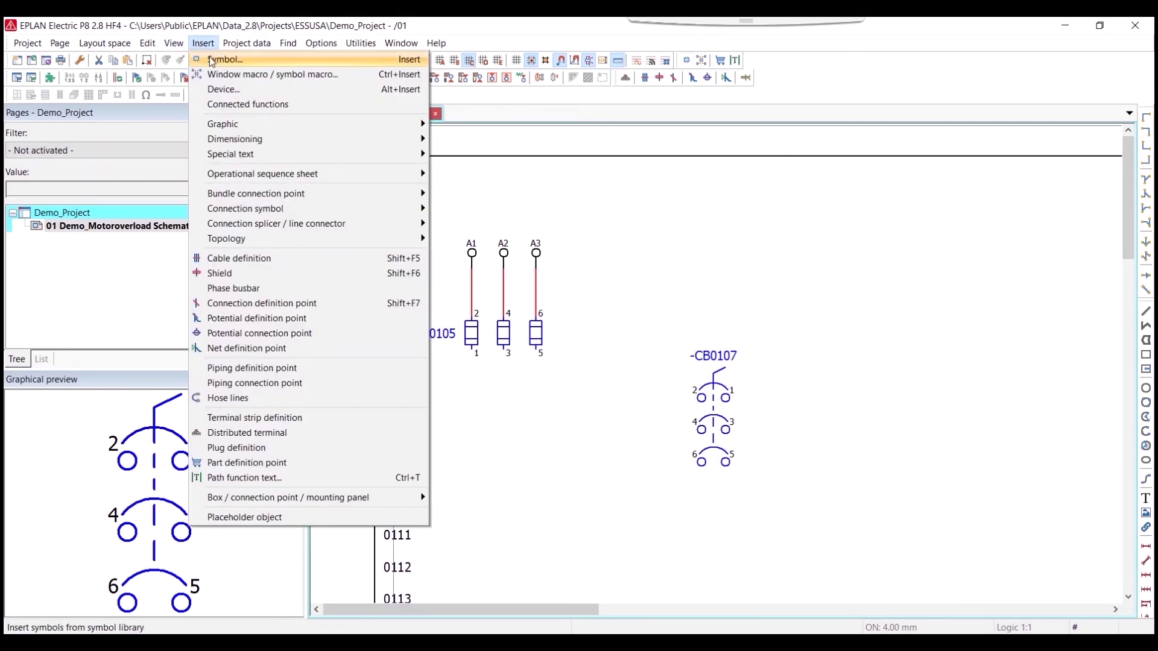
{"action": "left_click", "coordinate": [212, 57]}
{"action": "left_click", "coordinate": [151, 256]}
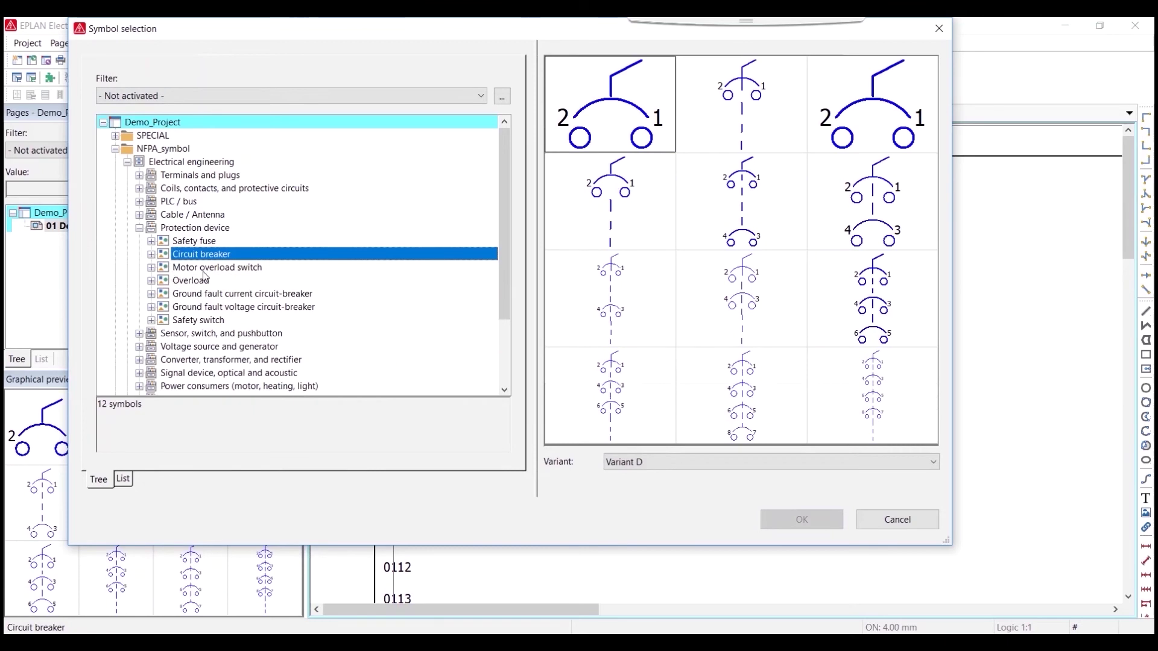
{"action": "left_click", "coordinate": [205, 268]}
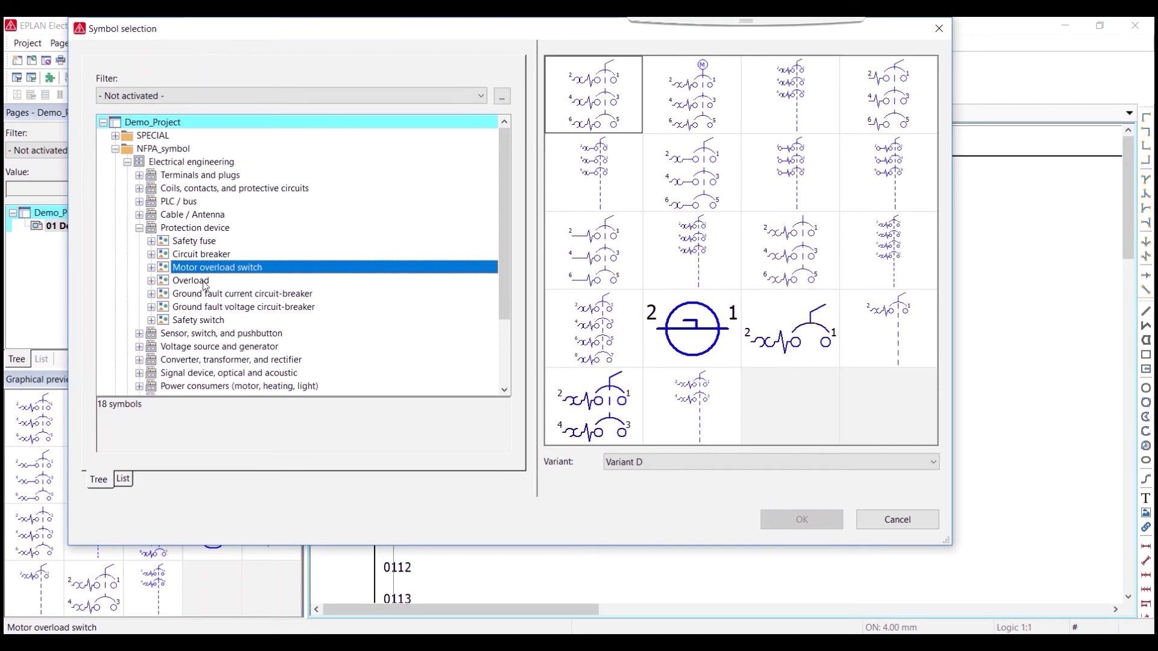
{"action": "left_click", "coordinate": [151, 281]}
{"action": "left_click", "coordinate": [152, 282]}
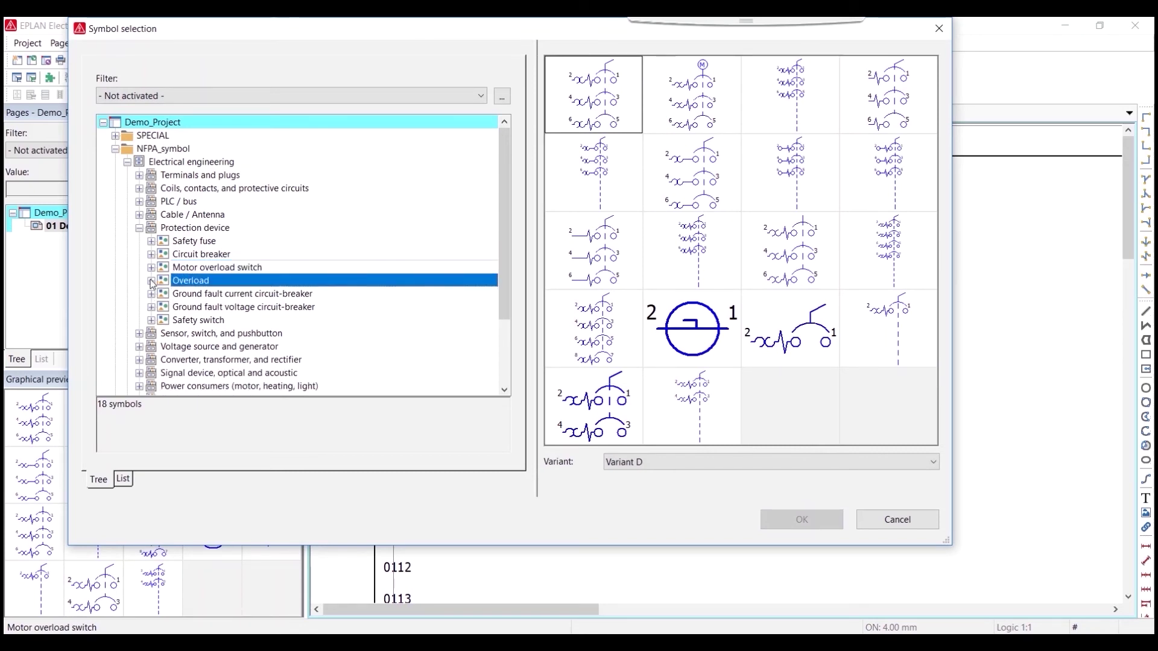
{"action": "left_click", "coordinate": [139, 229]}
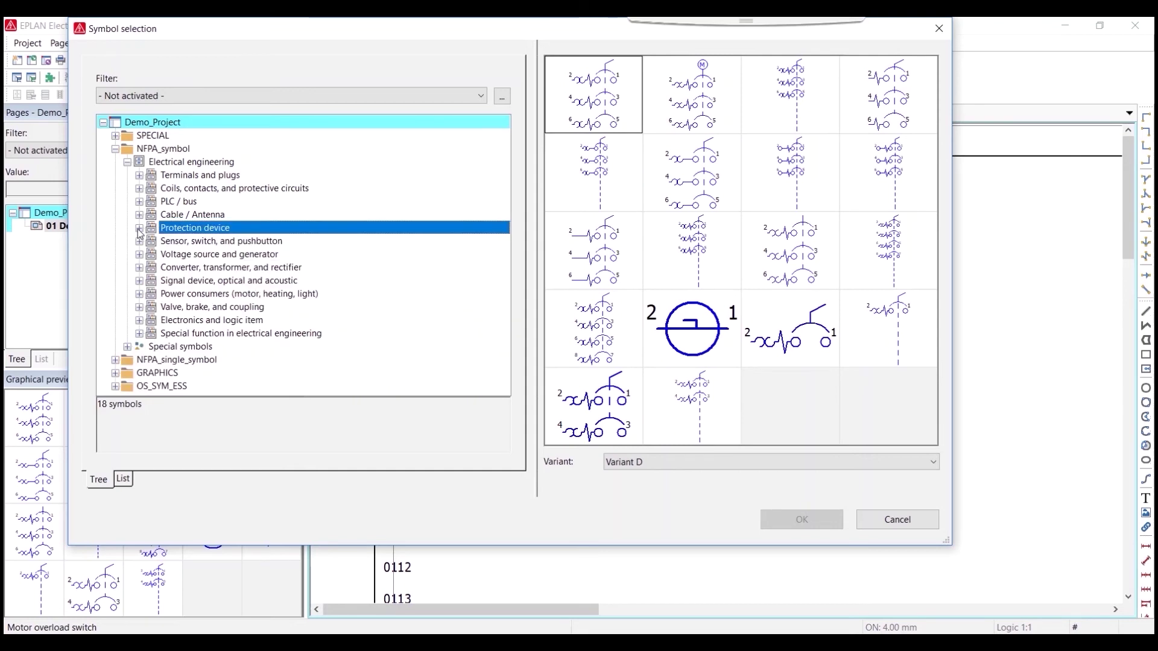
{"action": "left_click", "coordinate": [217, 294]}
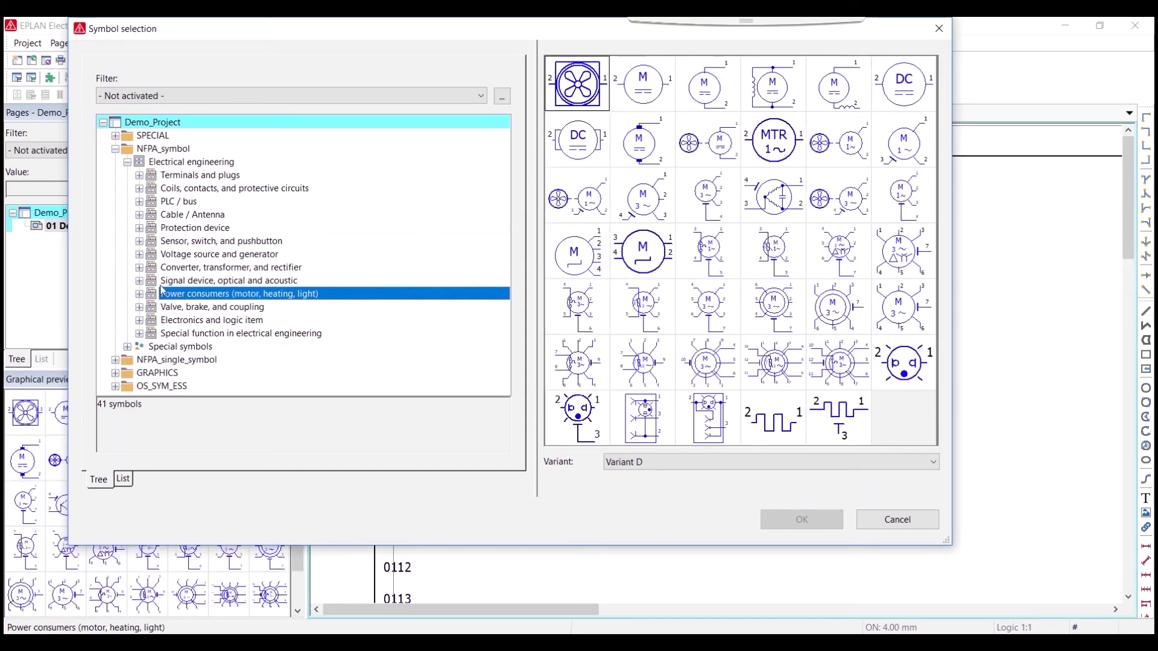
{"action": "left_click", "coordinate": [140, 294]}
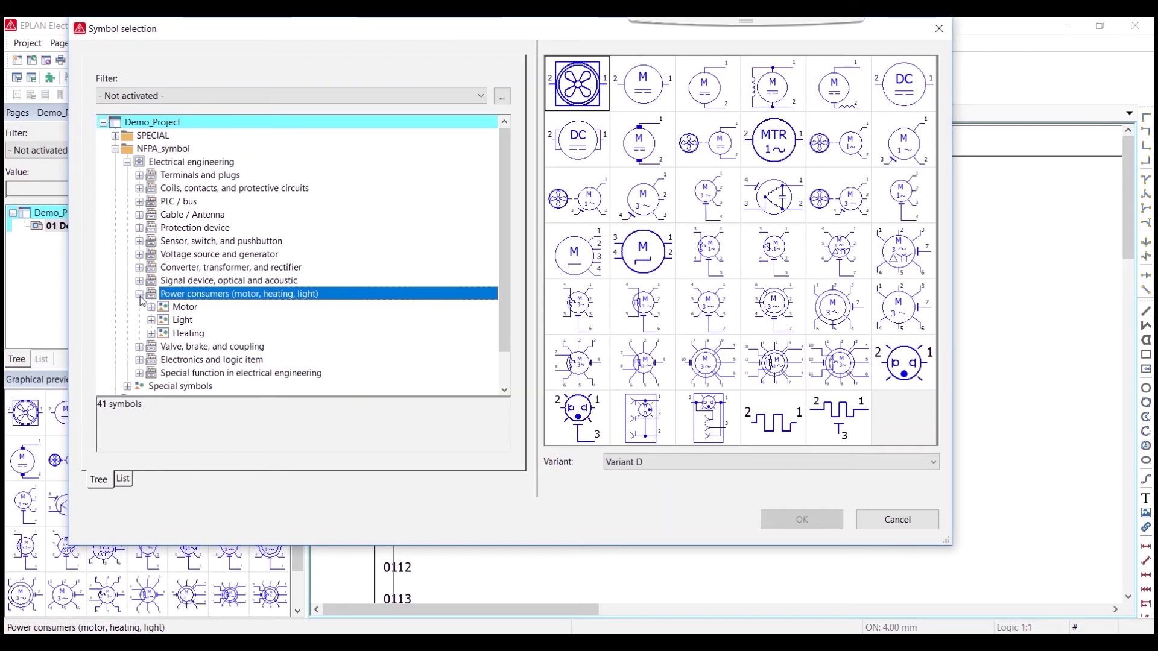
{"action": "left_click", "coordinate": [175, 308]}
{"action": "left_click", "coordinate": [152, 307]}
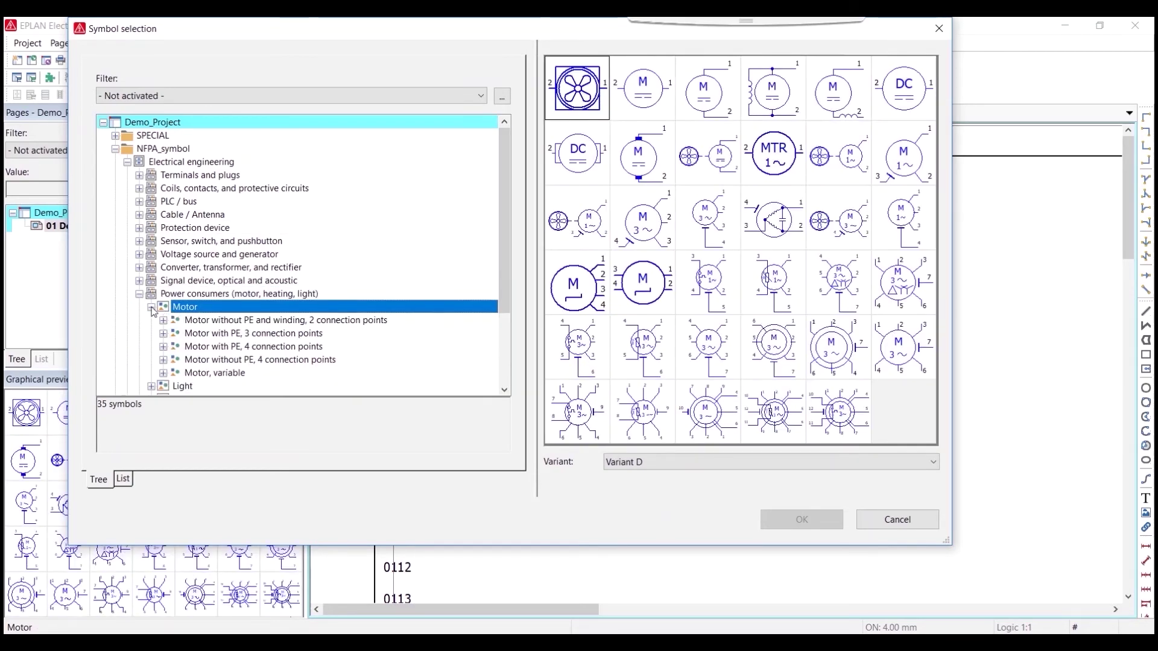
Step: Choose the M3_1 three-phase asynchronous motor symbol and rotate it to Variant D
{"action": "left_click", "coordinate": [224, 320]}
{"action": "left_click", "coordinate": [232, 333]}
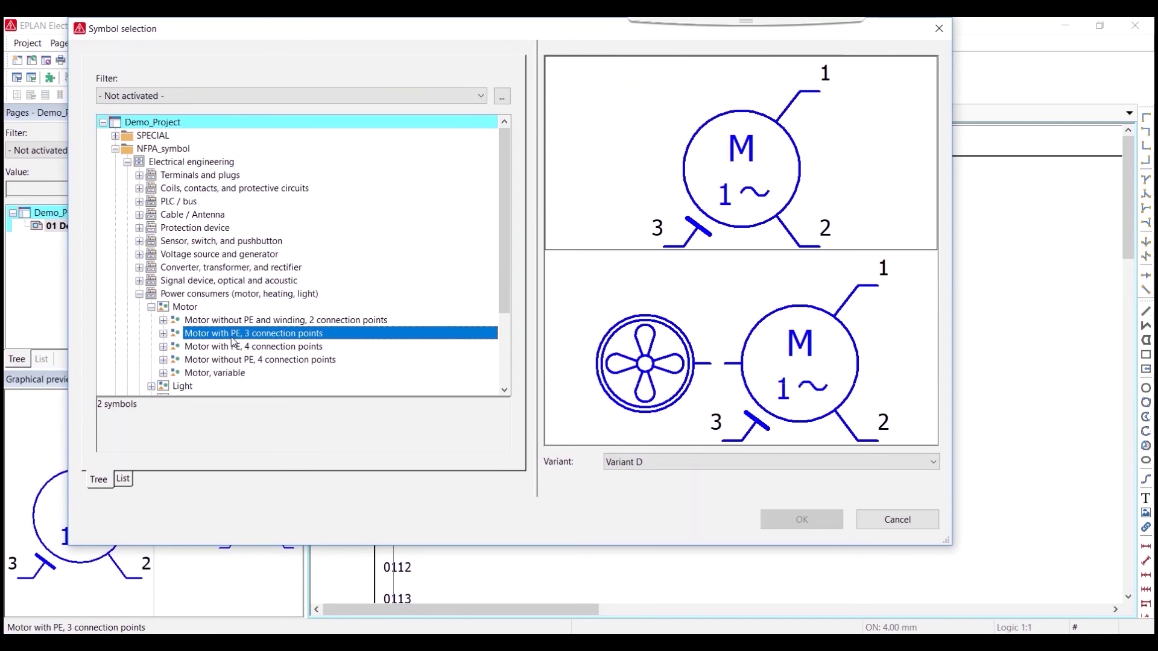
{"action": "key", "text": "Down"}
{"action": "key", "text": "Down"}
{"action": "key", "text": "Down"}
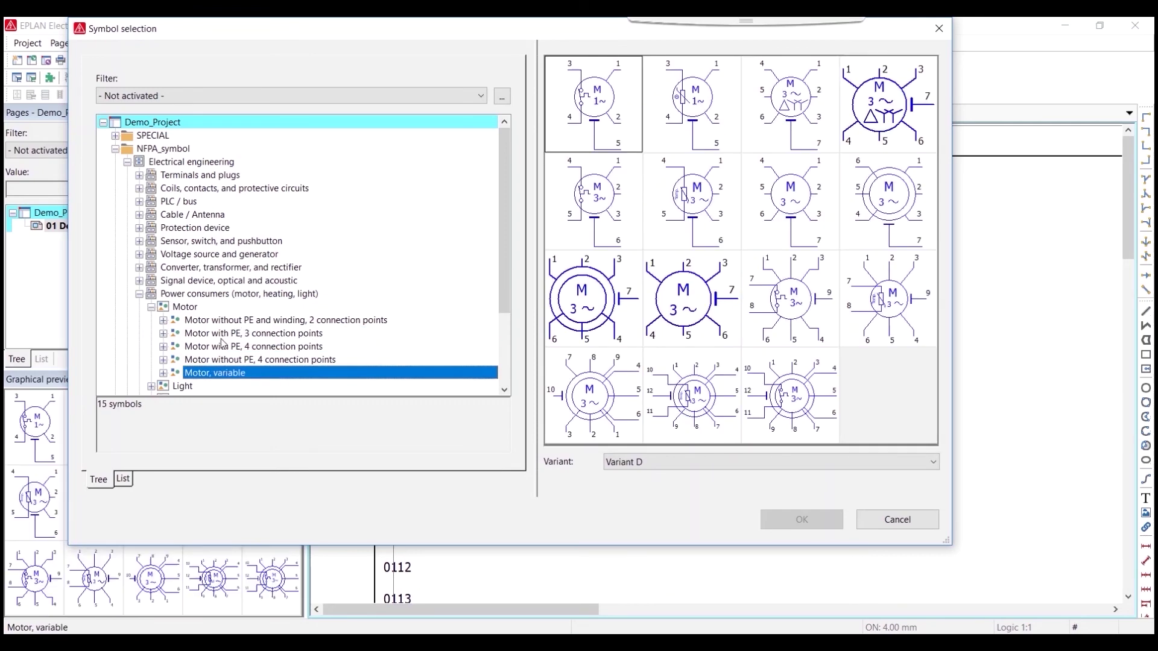
{"action": "key", "text": "Left"}
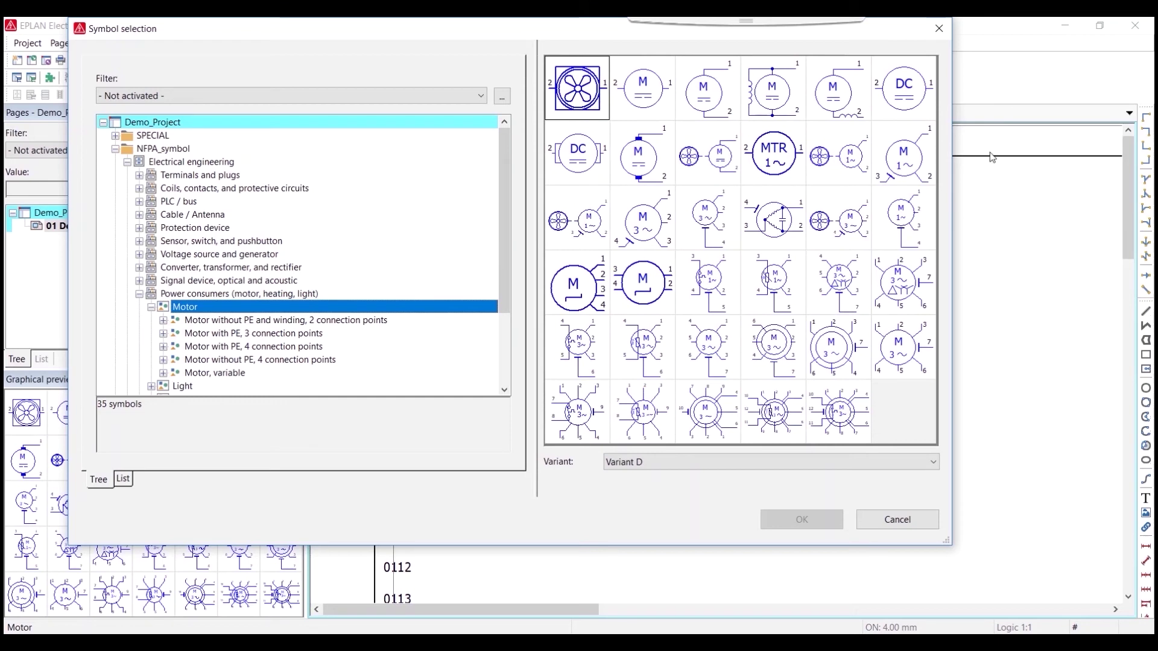
{"action": "left_click", "coordinate": [707, 226]}
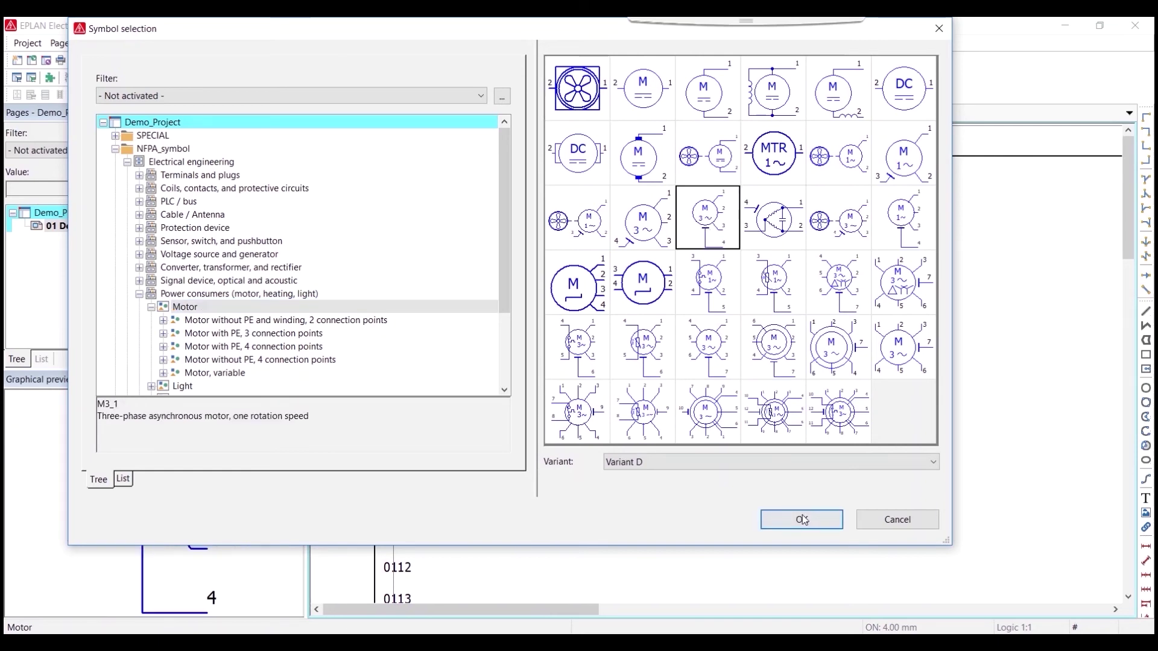
{"action": "left_click", "coordinate": [803, 519]}
{"action": "key", "text": "Tab"}
{"action": "key", "text": "Tab"}
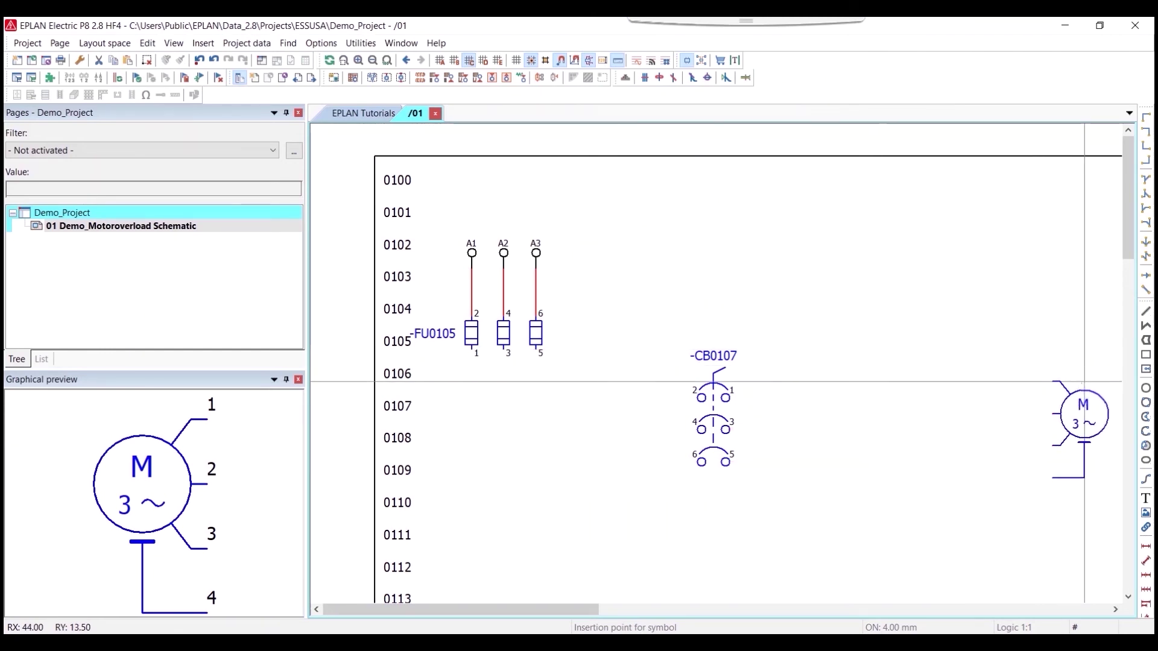
Step: Place three-phase motor -MTR0107 at row 0107 right of -CB0107, accepting its default properties
{"action": "scroll", "coordinate": [1084, 382], "scroll_direction": "up", "scroll_amount": 2}
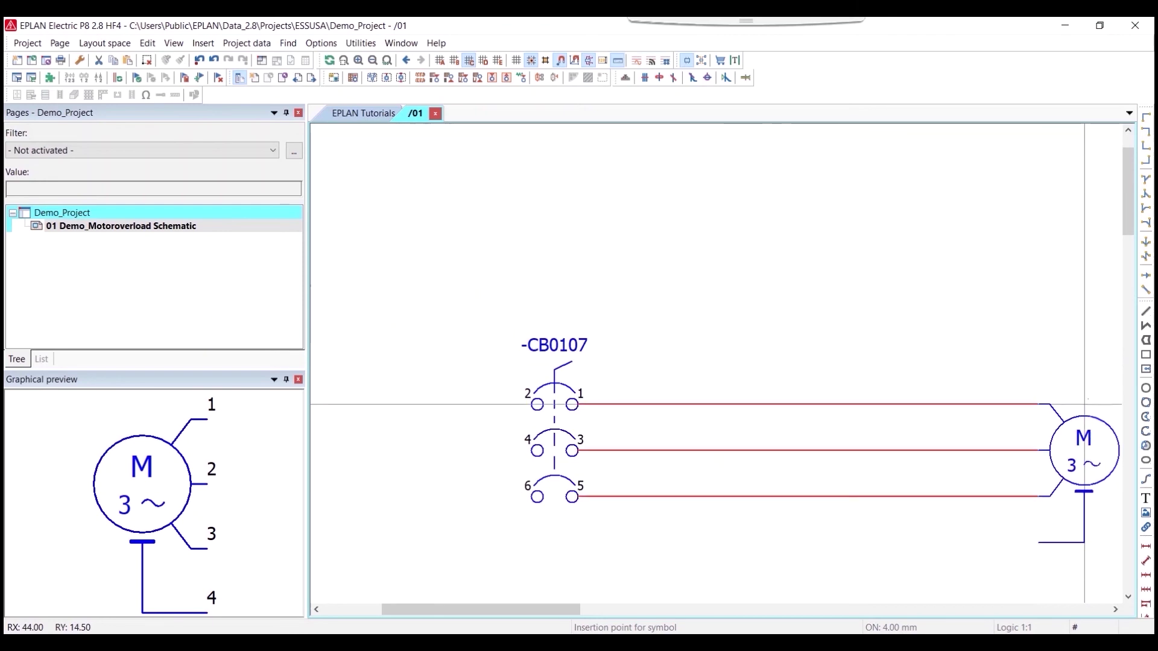
{"action": "left_click", "coordinate": [1084, 404]}
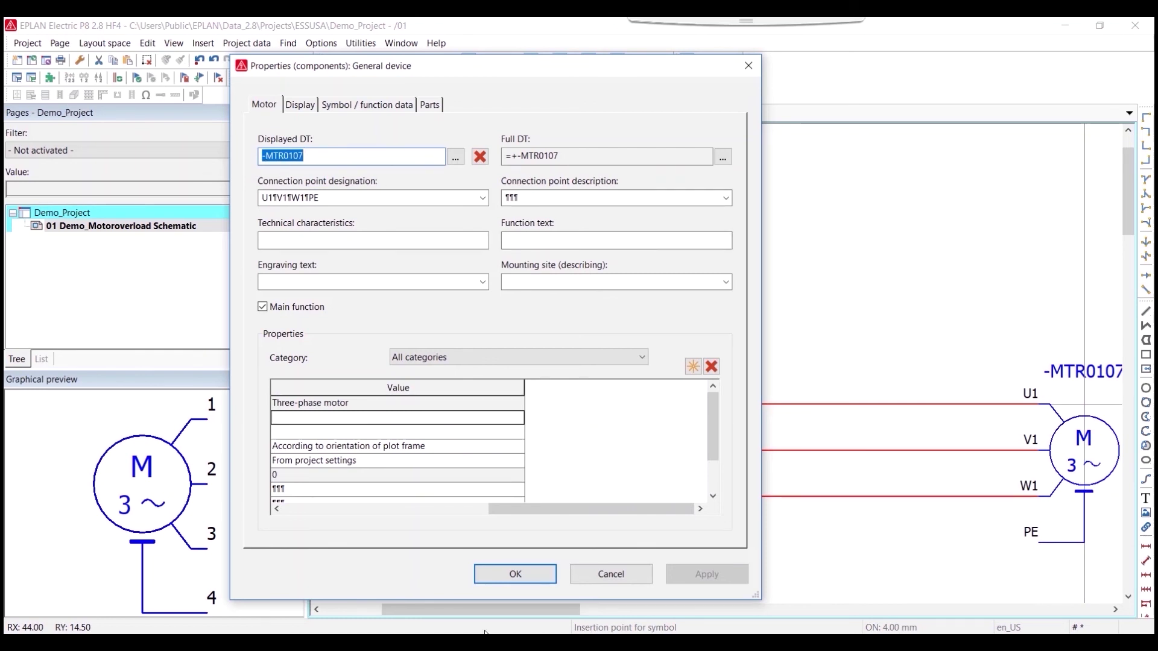
{"action": "left_click", "coordinate": [518, 577]}
{"action": "scroll", "coordinate": [1069, 399], "scroll_direction": "down", "scroll_amount": 1}
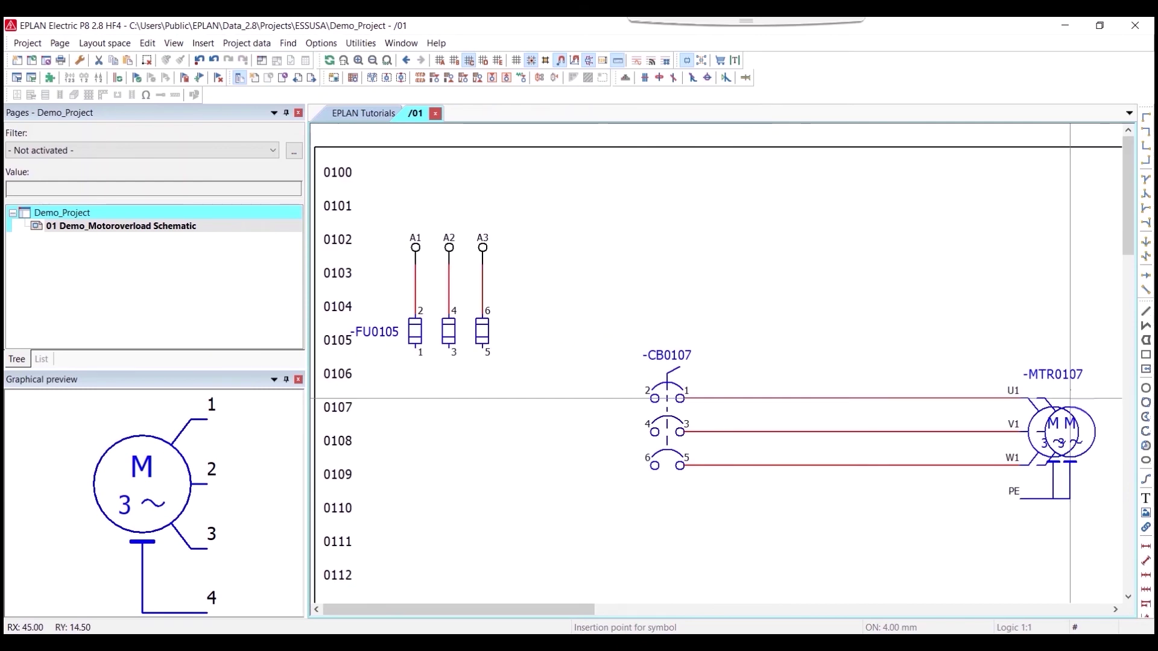
{"action": "scroll", "coordinate": [1070, 398], "scroll_direction": "down", "scroll_amount": 1}
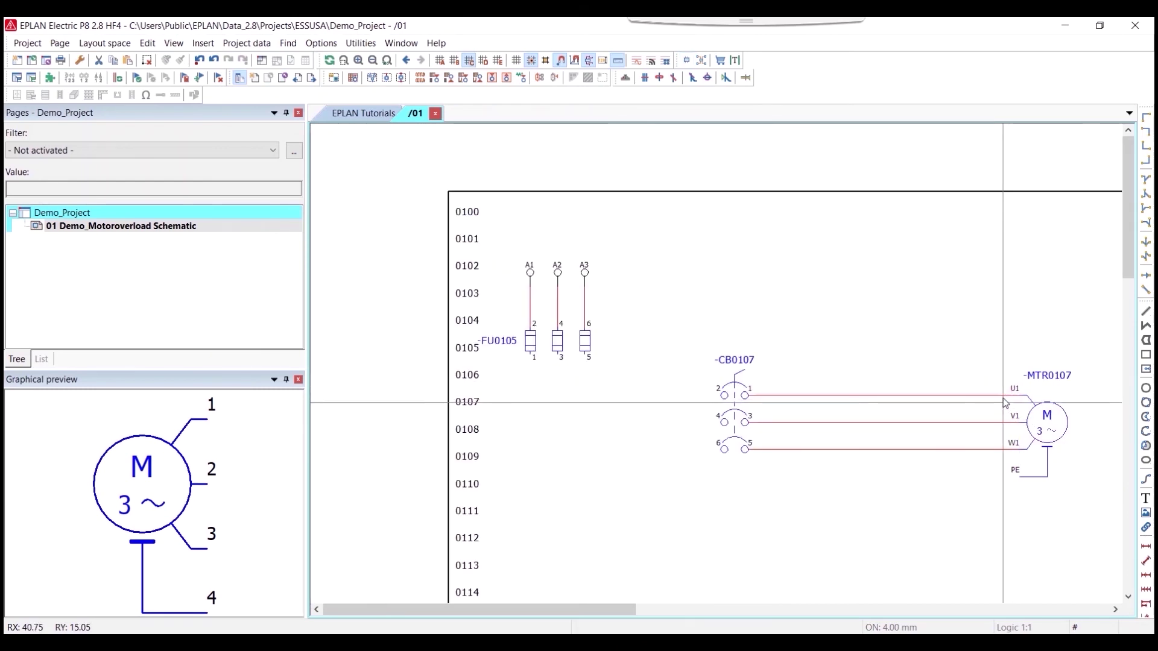
{"action": "left_click", "coordinate": [1004, 403]}
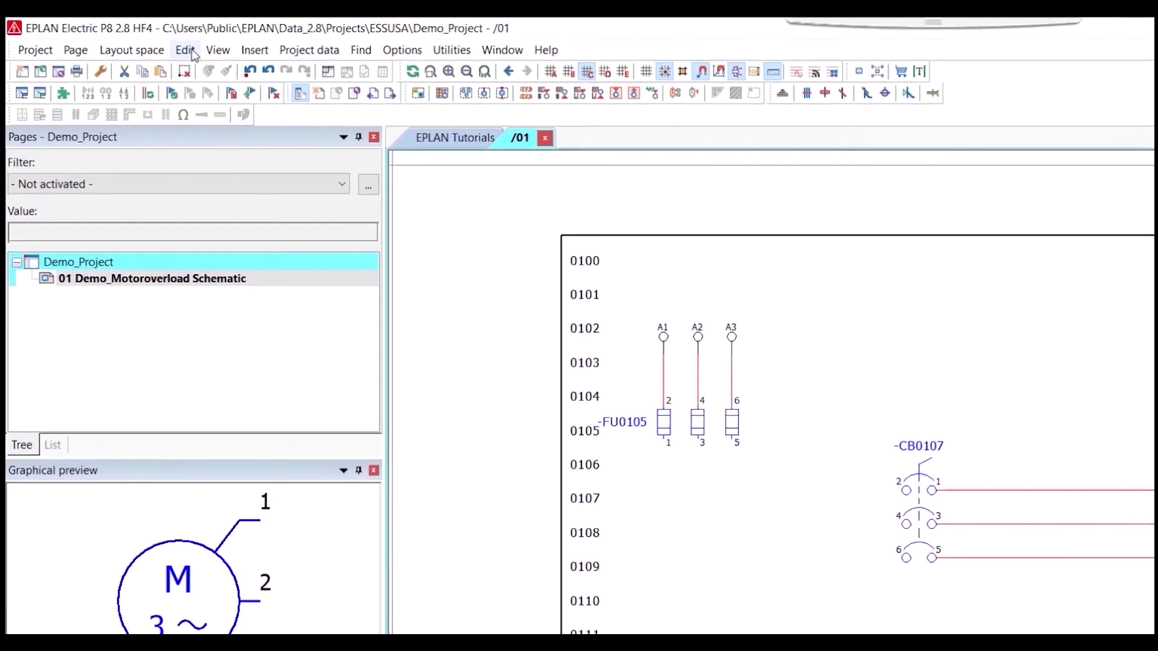
Step: Join FU0105's three outputs to CB0107 terminals 2, 4 and 6 with up-right angle connections
{"action": "left_click", "coordinate": [266, 53]}
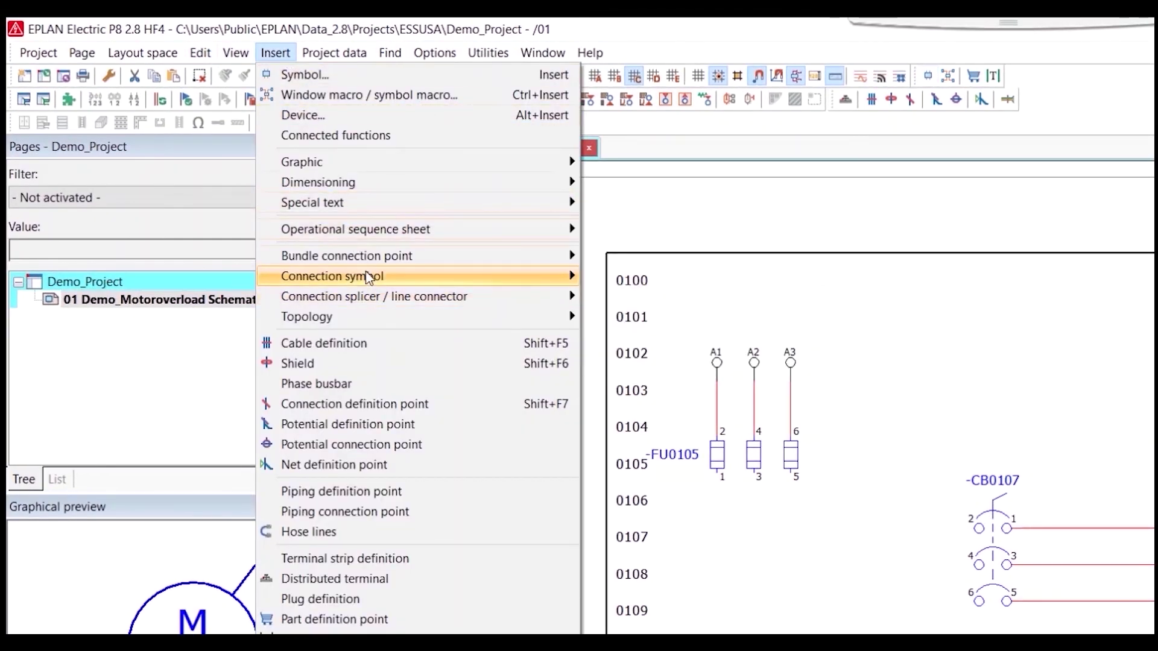
{"action": "mouse_move", "coordinate": [369, 277]}
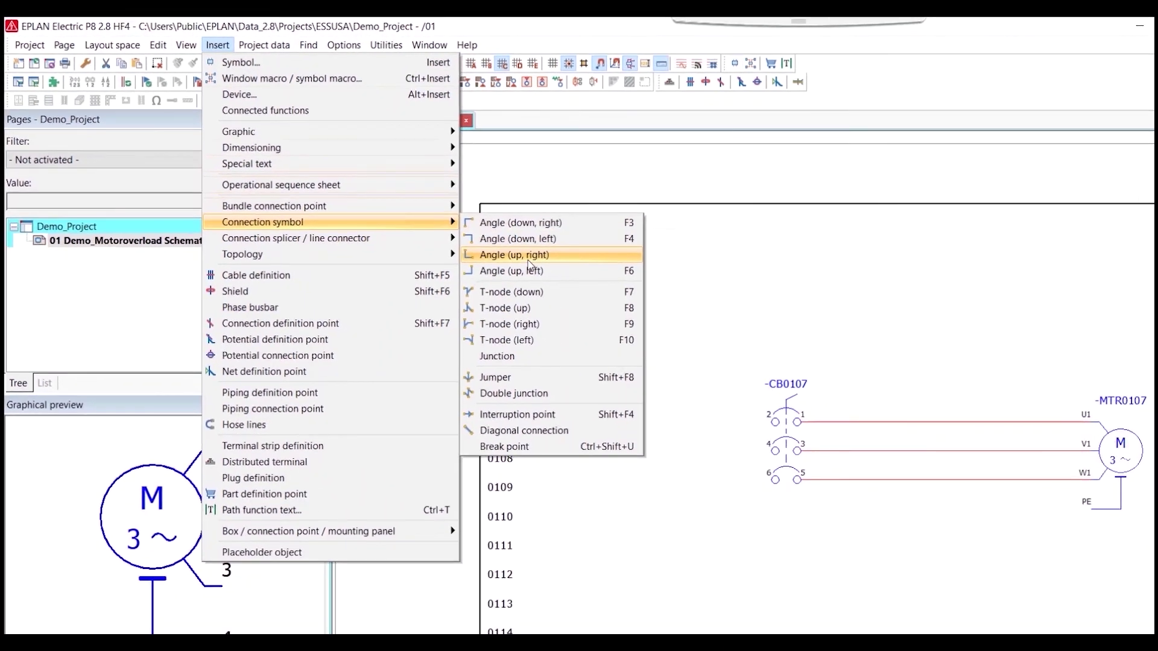
{"action": "left_click", "coordinate": [615, 296]}
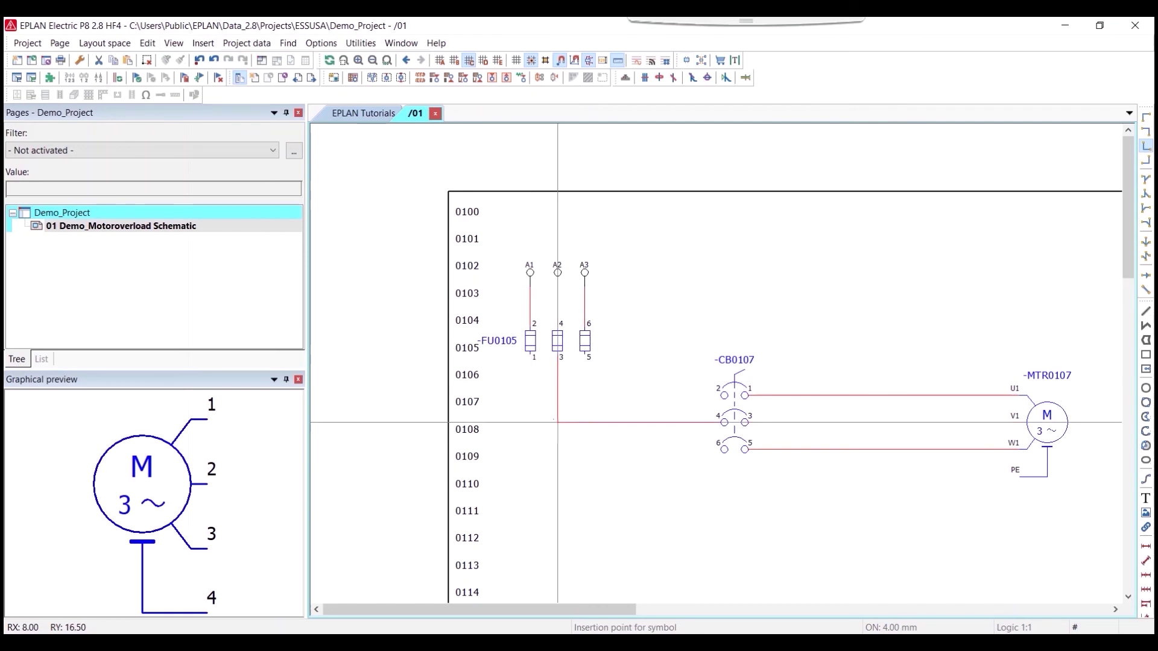
{"action": "left_click", "coordinate": [530, 395]}
{"action": "left_click", "coordinate": [557, 422]}
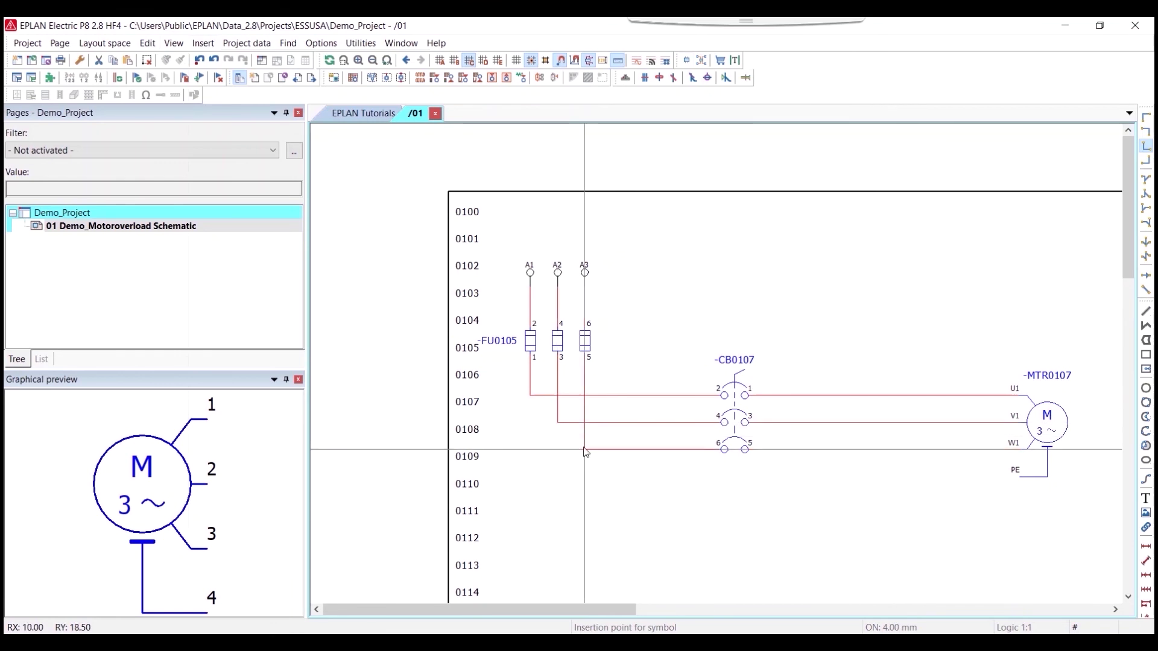
{"action": "left_click", "coordinate": [584, 449]}
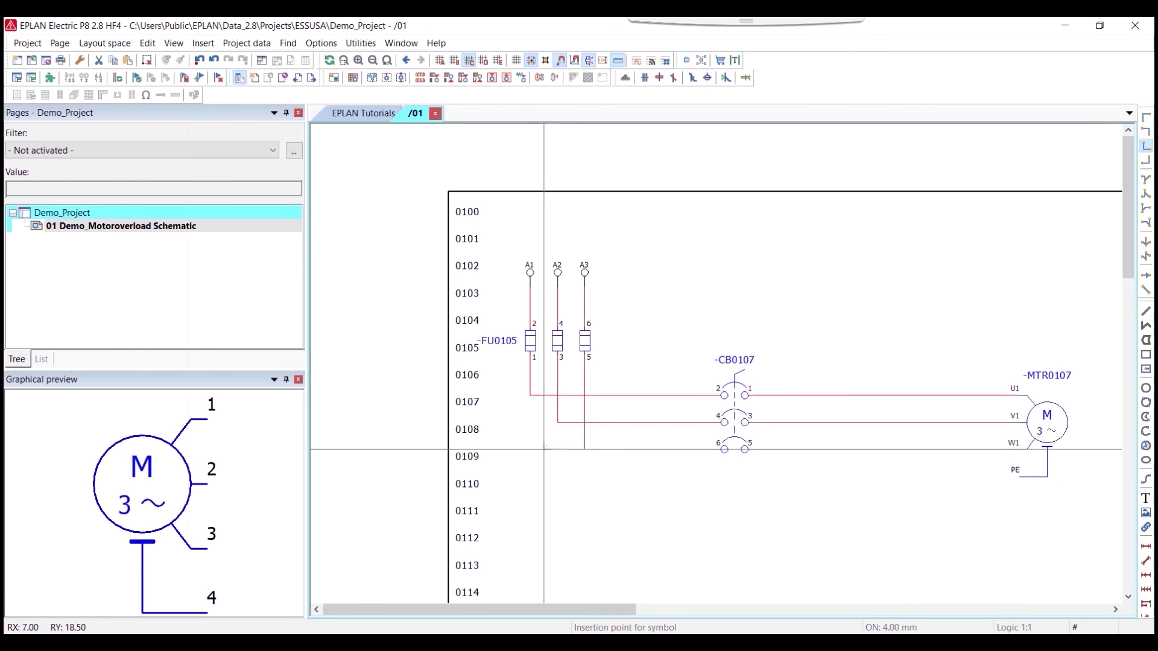
{"action": "scroll", "coordinate": [843, 564], "scroll_direction": "down", "scroll_amount": 1}
{"action": "middle_click_drag", "start_coordinate": [843, 564], "coordinate": [679, 426]}
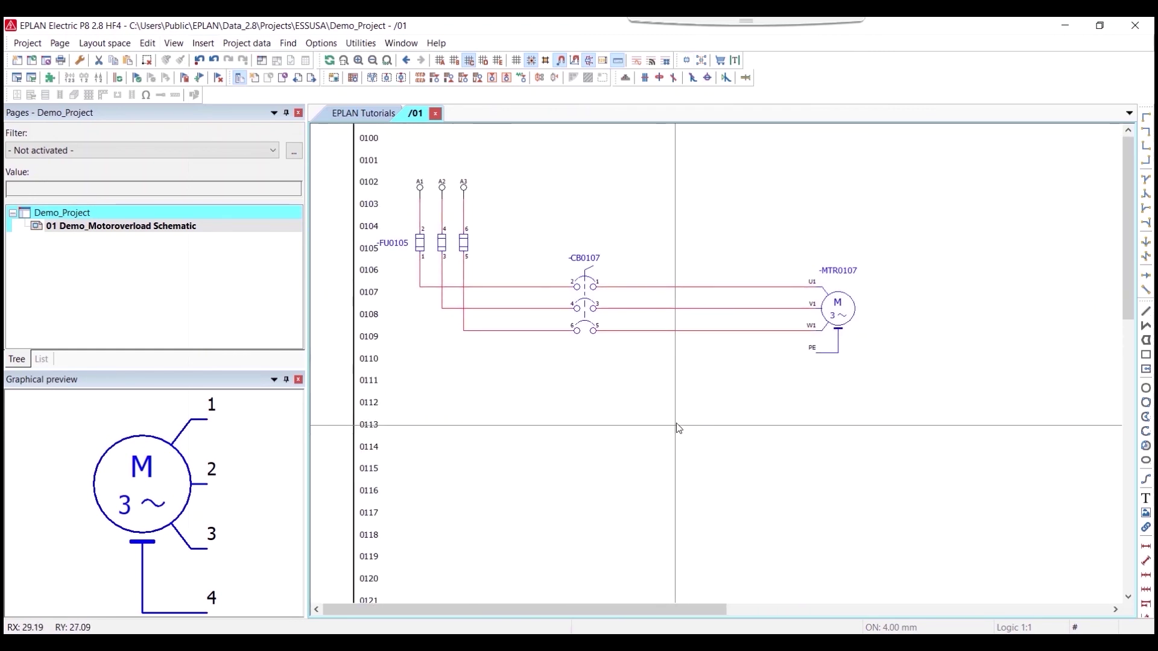